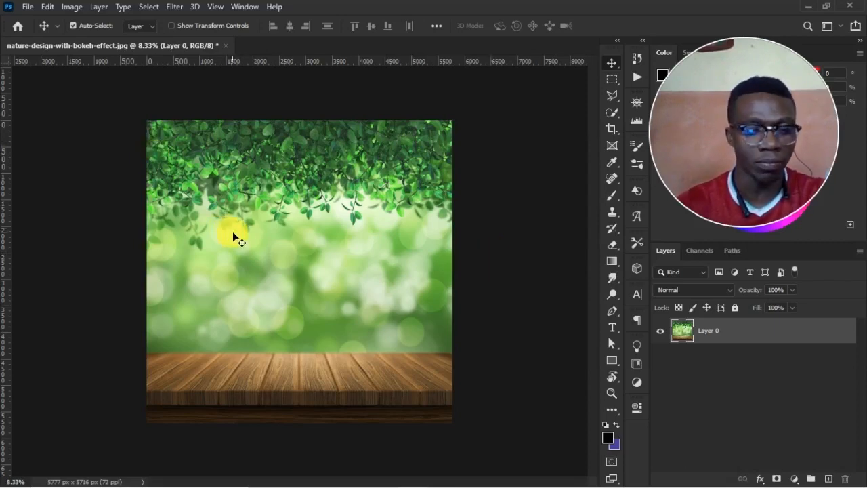
# Place the Hair Shampoo, Hair Mask and Hair Growth Magic Oil product images into the nature background document.
pyautogui.hotkey('alt', 'Tab')
pyautogui.click(396, 170)
pyautogui.click(371, 122)
pyautogui.keyDown('ctrl'); pyautogui.click(311, 114); pyautogui.keyUp('ctrl')
pyautogui.keyDown('ctrl'); pyautogui.click(436, 115); pyautogui.keyUp('ctrl')
pyautogui.moveTo(436, 116); pyautogui.dragTo(345, 251)
pyautogui.press('Return')
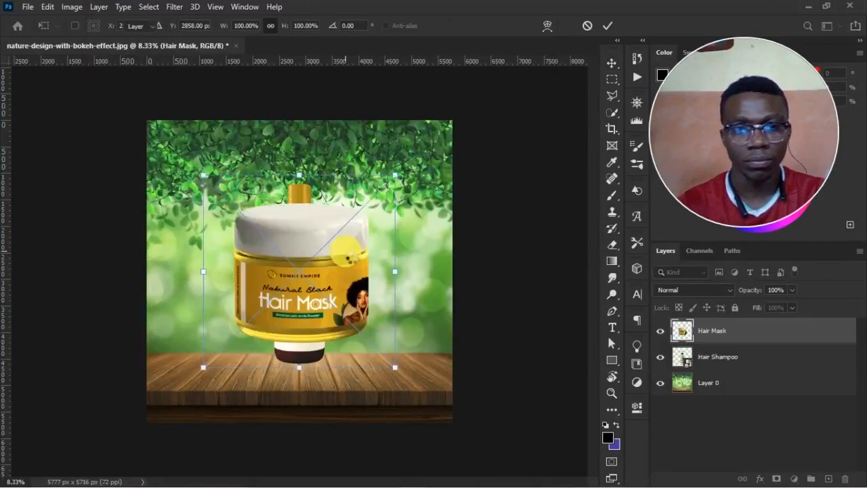
pyautogui.press('Return')
pyautogui.press('Return')
# Spread the overlapping products apart, moving the Magic Oil bottle to the right of the Hair Mask jar.
pyautogui.moveTo(328, 305); pyautogui.dragTo(387, 291)
pyautogui.moveTo(314, 284); pyautogui.dragTo(254, 285)
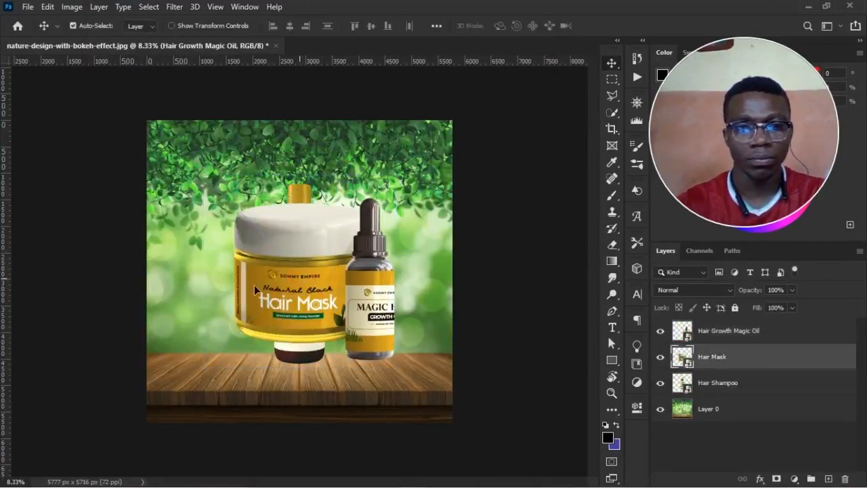
pyautogui.moveTo(379, 284); pyautogui.dragTo(301, 285)
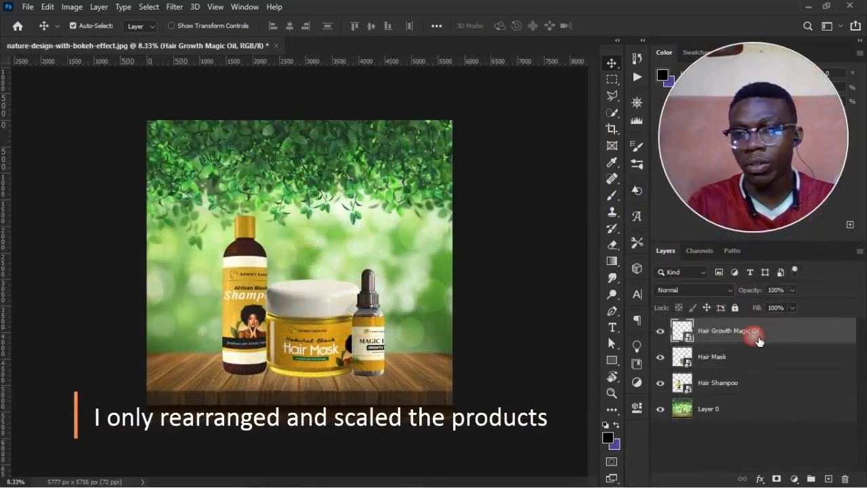
# Paint a single soft black dab on a new layer above the products, using a 4000 px brush with 0% hardness.
pyautogui.click(615, 202)
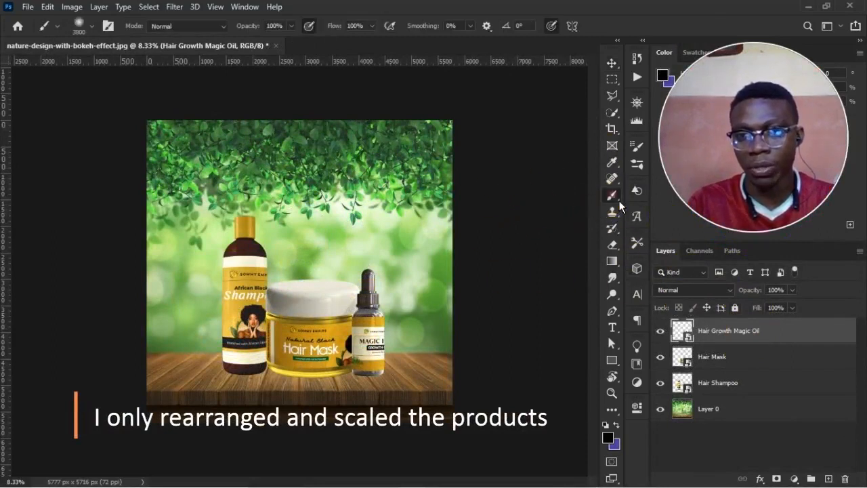
pyautogui.click(829, 478)
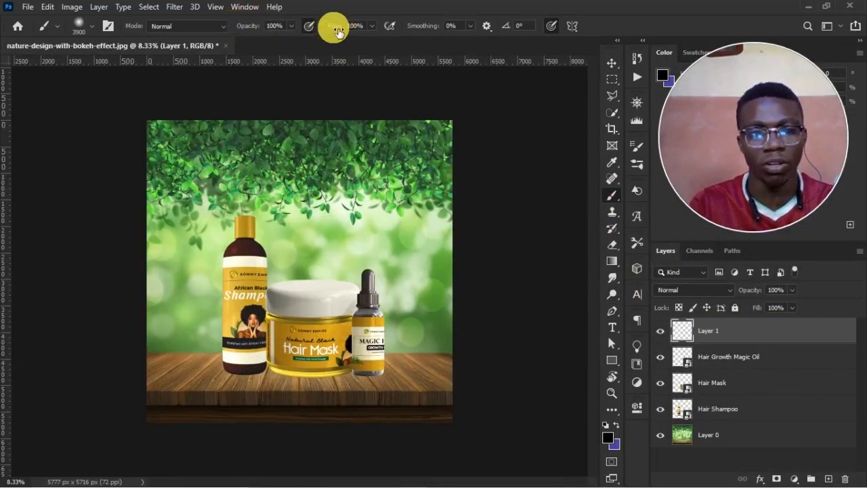
pyautogui.rightClick(366, 291)
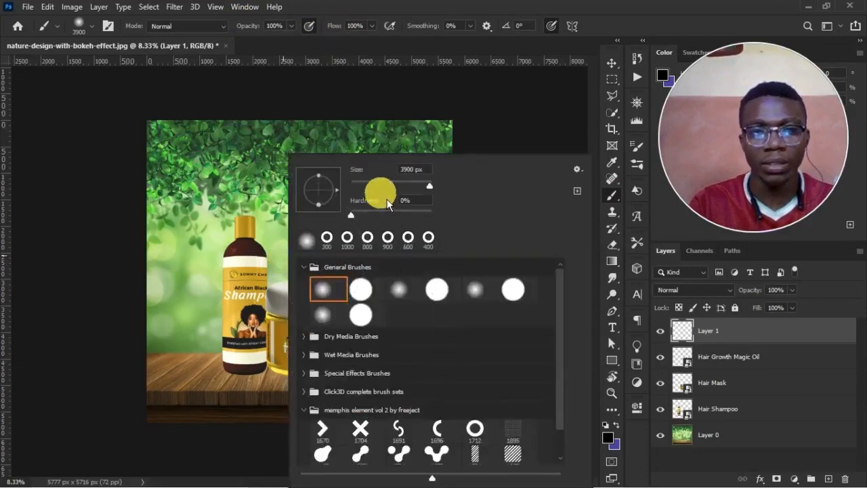
pyautogui.moveTo(372, 223)
pyautogui.mouseDown()
pyautogui.moveTo(411, 215)
pyautogui.moveTo(347, 204)
pyautogui.mouseUp()
pyautogui.click(374, 79)
pyautogui.click(294, 265)
pyautogui.press(']')
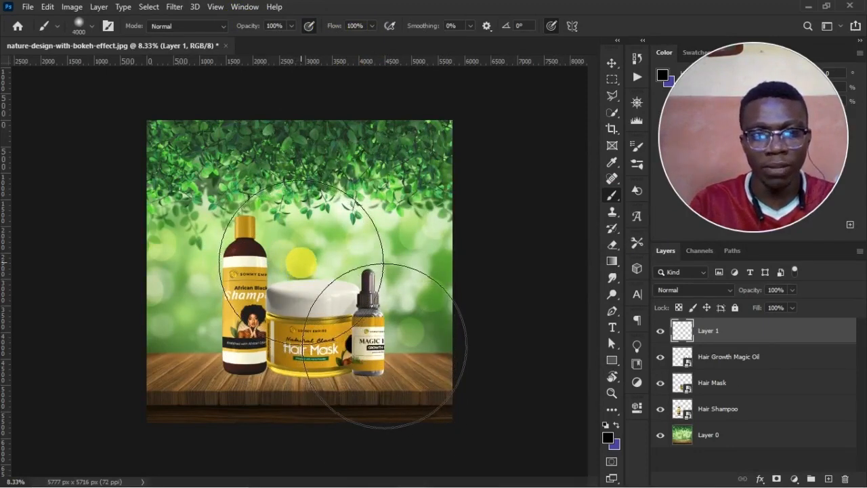
pyautogui.click(301, 263)
pyautogui.click(350, 381)
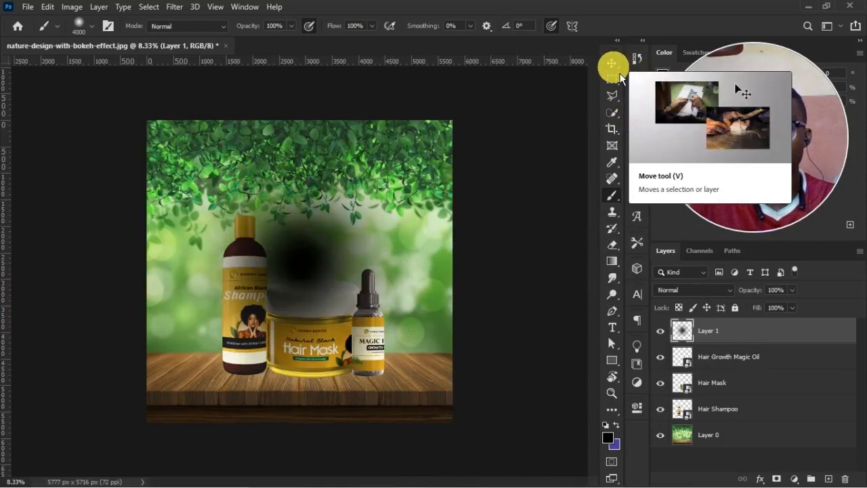
# Flatten the black dab from its upper edge to about 22% height so it forms a shadow on the wooden table.
pyautogui.click(620, 75)
pyautogui.click(317, 200)
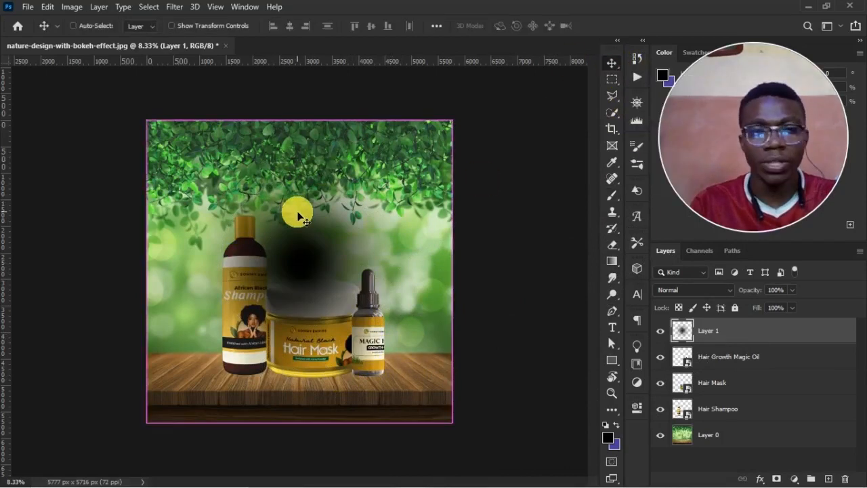
pyautogui.hotkey('ctrl', 't')
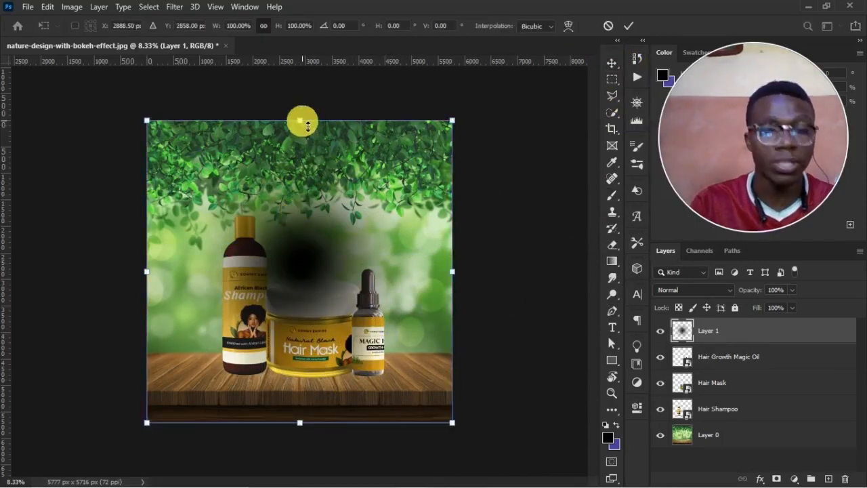
pyautogui.moveTo(308, 124); pyautogui.dragTo(310, 360)
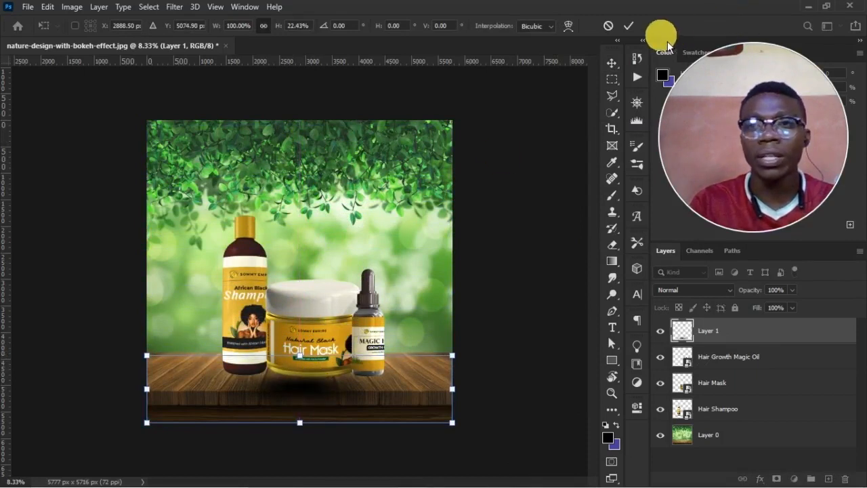
pyautogui.click(629, 26)
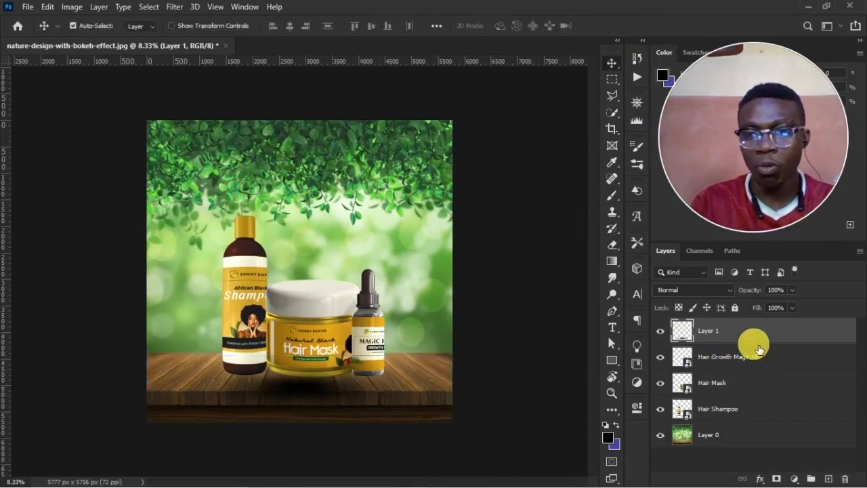
# Move the shadow layer below Hair Shampoo and fit it under the jar at about 93% width and 83% height.
pyautogui.moveTo(763, 339); pyautogui.dragTo(752, 422)
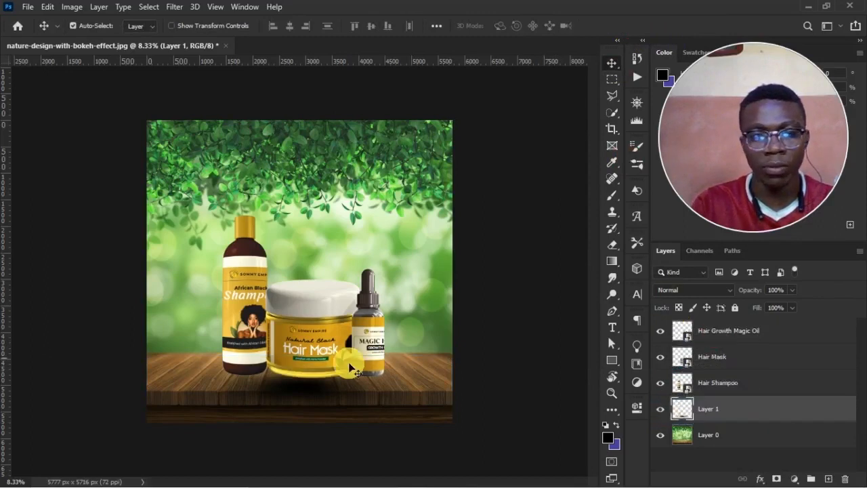
pyautogui.moveTo(330, 384); pyautogui.dragTo(343, 378)
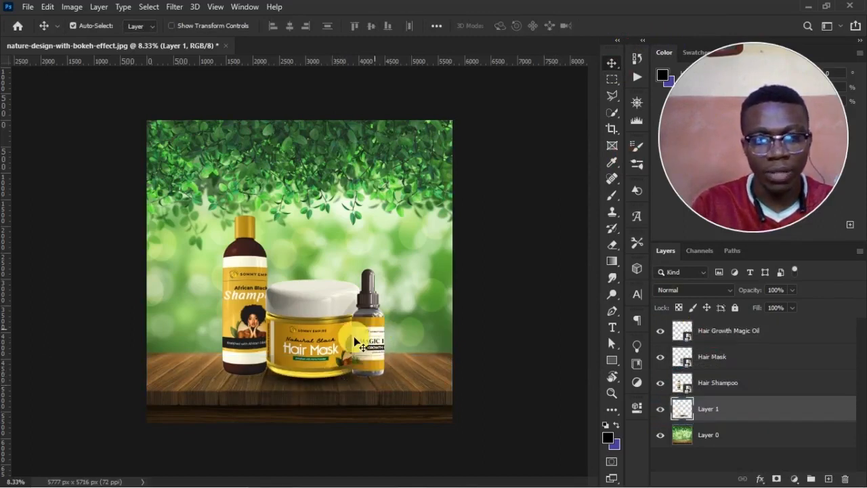
pyautogui.hotkey('ctrl', 't')
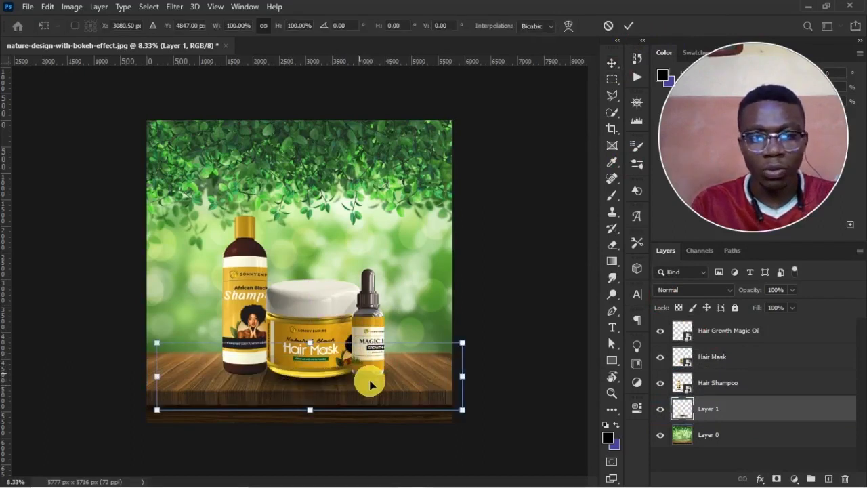
pyautogui.moveTo(471, 380); pyautogui.dragTo(522, 381)
pyautogui.moveTo(157, 377); pyautogui.dragTo(115, 370)
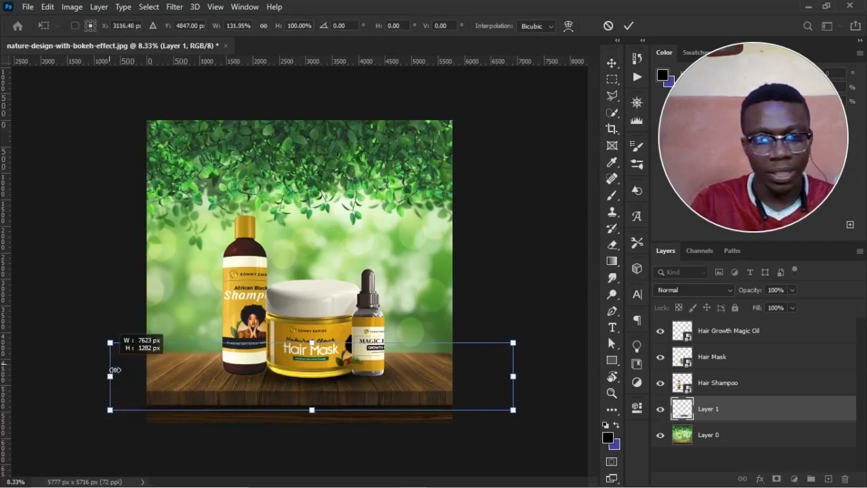
pyautogui.moveTo(115, 370); pyautogui.dragTo(230, 378)
pyautogui.moveTo(371, 377); pyautogui.dragTo(330, 389)
pyautogui.moveTo(317, 344); pyautogui.dragTo(326, 376)
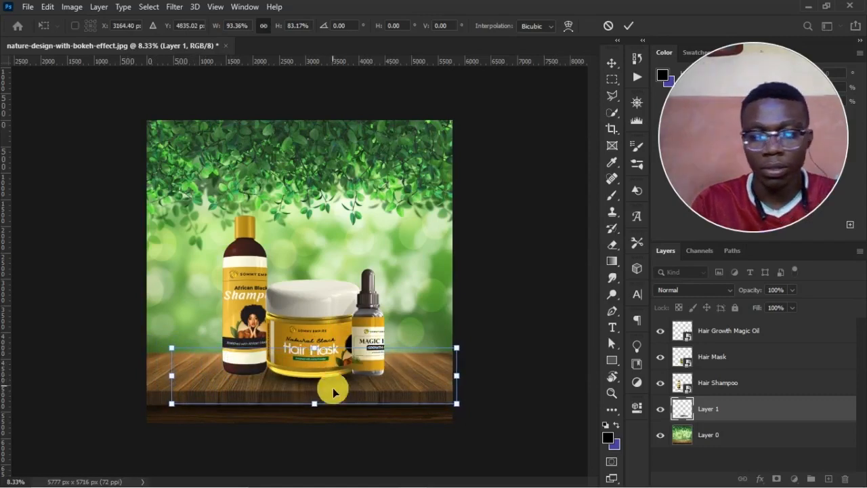
pyautogui.press('Return')
# Refine the jar's shadow to about 122% width and 92% height, keeping it tight against the jar's base.
pyautogui.press('z')
pyautogui.moveTo(267, 365); pyautogui.dragTo(372, 415)
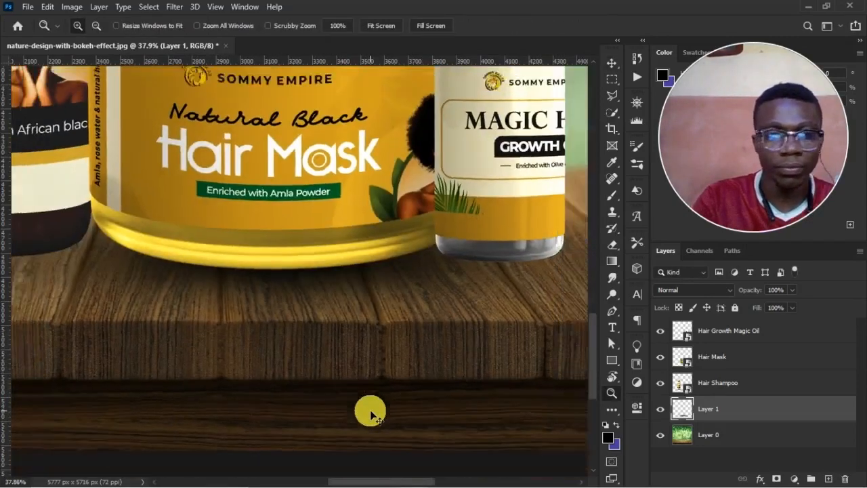
pyautogui.keyDown('alt'); pyautogui.click(370, 412); pyautogui.keyUp('alt')
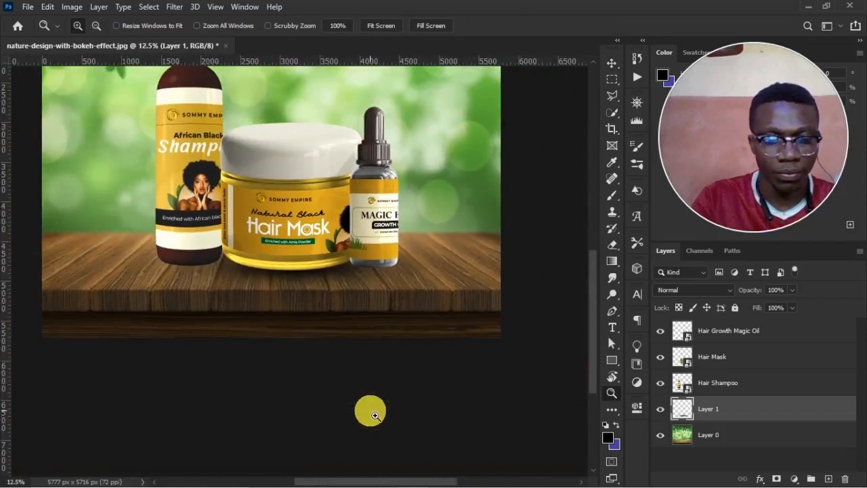
pyautogui.press('v')
pyautogui.hotkey('ctrl', 't')
pyautogui.moveTo(293, 310); pyautogui.dragTo(294, 302)
pyautogui.moveTo(303, 262); pyautogui.dragTo(301, 265)
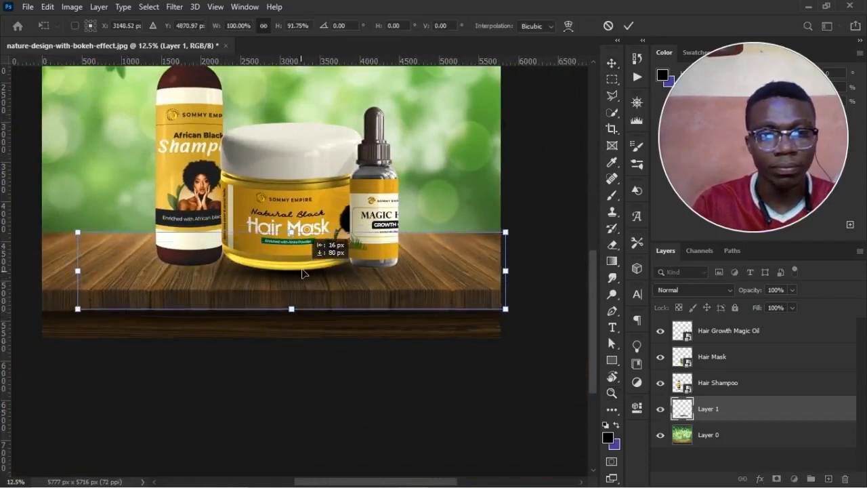
pyautogui.moveTo(507, 274); pyautogui.dragTo(550, 271)
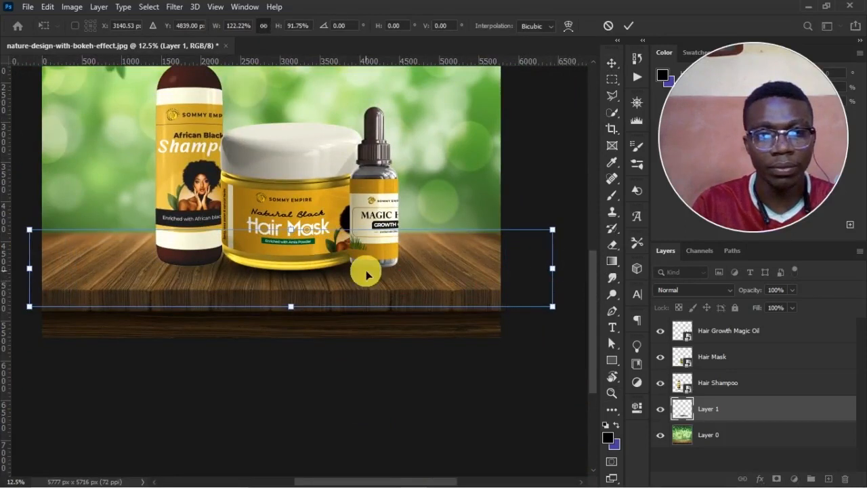
pyautogui.press('Return')
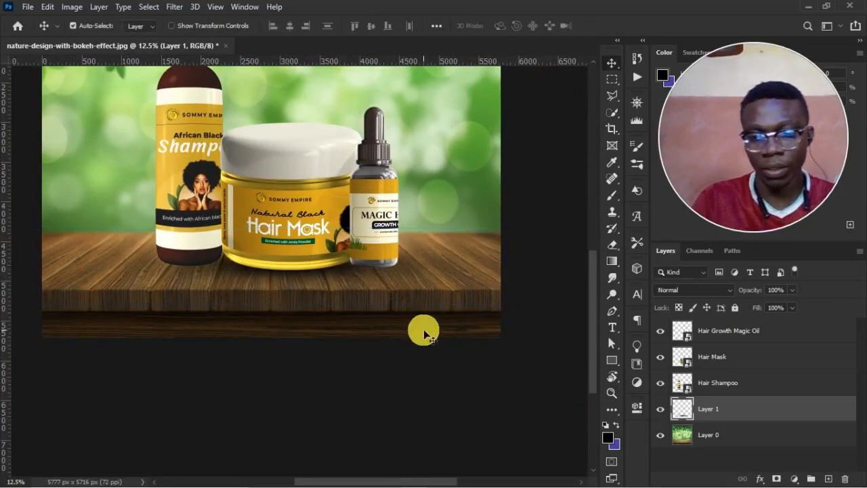
pyautogui.hotkey('ctrl', '-')
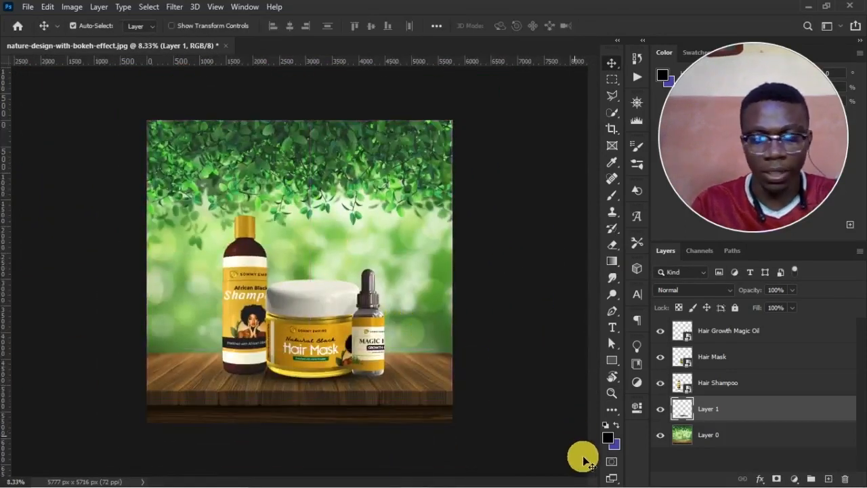
# Duplicate the shadow layer as Layer 1 copy and shift the copy to sit under the Magic Oil bottle.
pyautogui.rightClick(773, 407)
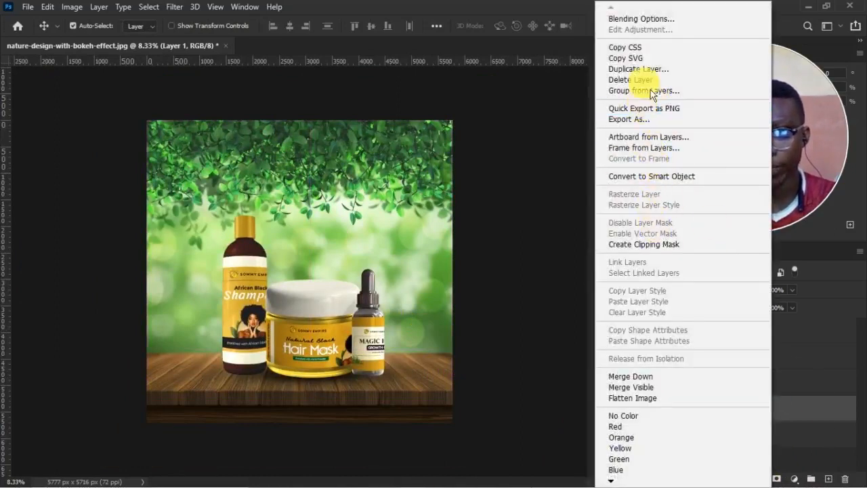
pyautogui.click(652, 69)
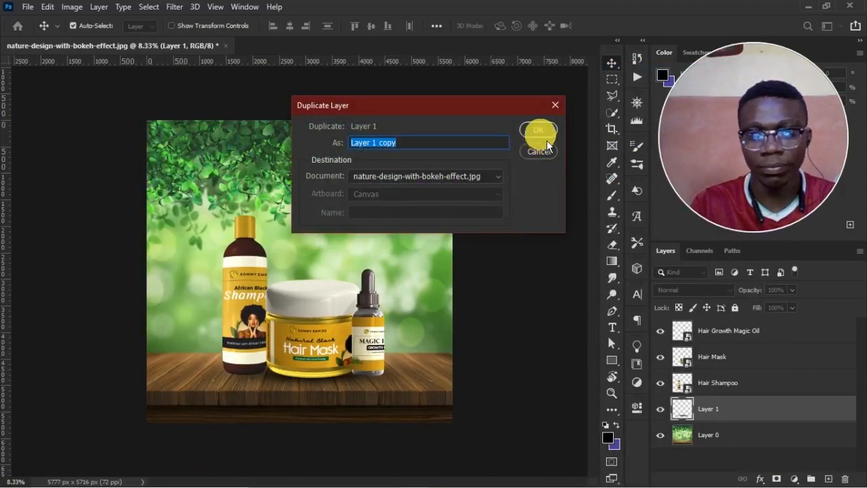
pyautogui.click(539, 132)
pyautogui.hotkey('ctrl', 't')
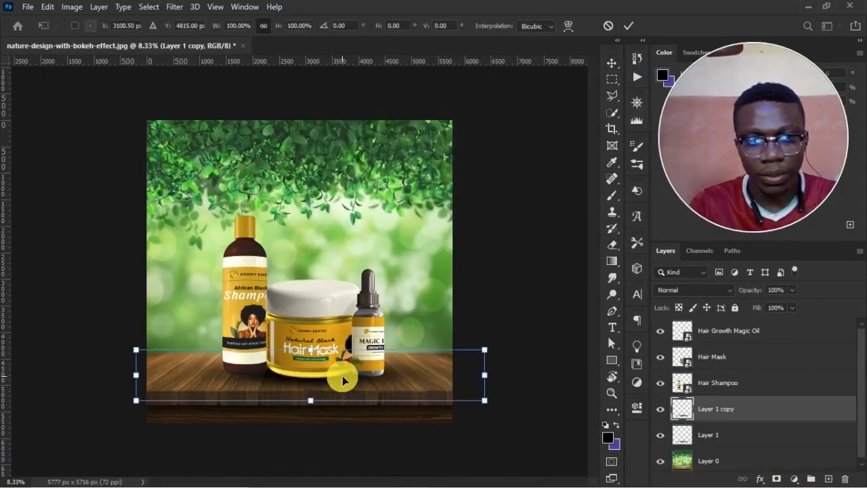
pyautogui.moveTo(344, 375); pyautogui.dragTo(363, 381)
pyautogui.click(383, 430)
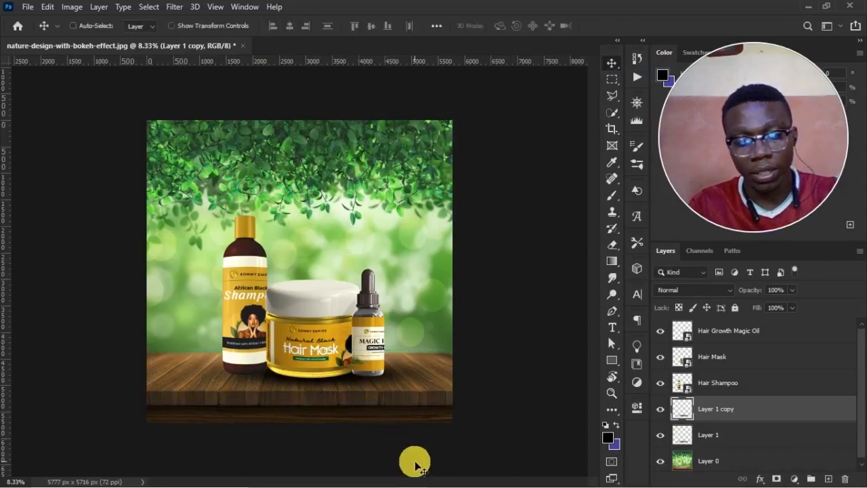
# Duplicate the shadow copy, narrow it to about 59% width and place it under the shampoo bottle.
pyautogui.hotkey('ctrl', 'j')
pyautogui.hotkey('ctrl', 't')
pyautogui.moveTo(360, 379); pyautogui.dragTo(310, 377)
pyautogui.moveTo(451, 375); pyautogui.dragTo(305, 378)
pyautogui.moveTo(192, 374); pyautogui.dragTo(233, 372)
pyautogui.press('Return')
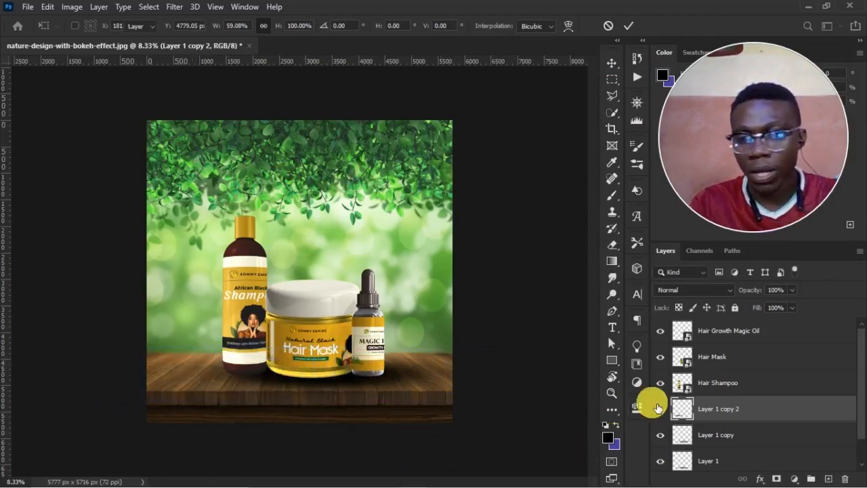
# Narrow the Magic Oil bottle's shadow on Layer 1 copy to about 52% width and reposition it under the bottle.
pyautogui.click(777, 446)
pyautogui.hotkey('ctrl', 't')
pyautogui.moveTo(150, 373); pyautogui.dragTo(320, 386)
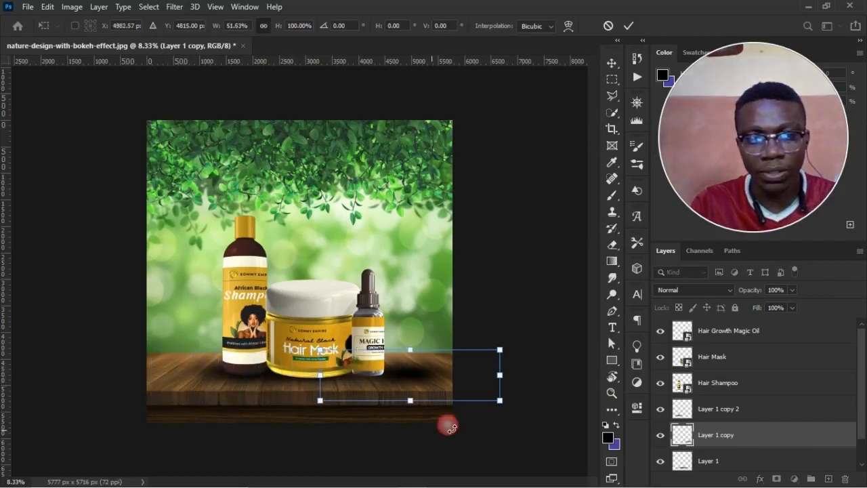
pyautogui.moveTo(431, 382); pyautogui.dragTo(368, 374)
pyautogui.press('Return')
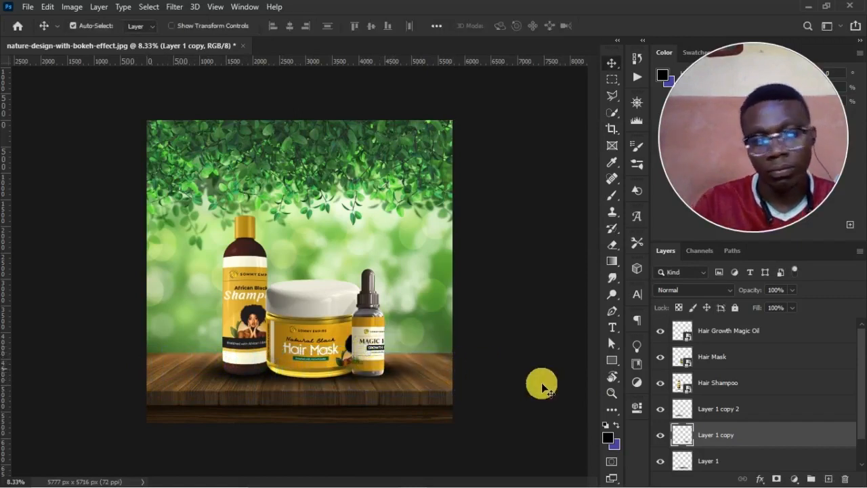
# Select all product and shadow layers from Layer 1 to Hair Growth Magic Oil and move them together slightly up and left.
pyautogui.click(304, 347)
pyautogui.scroll(-1, 736, 450)
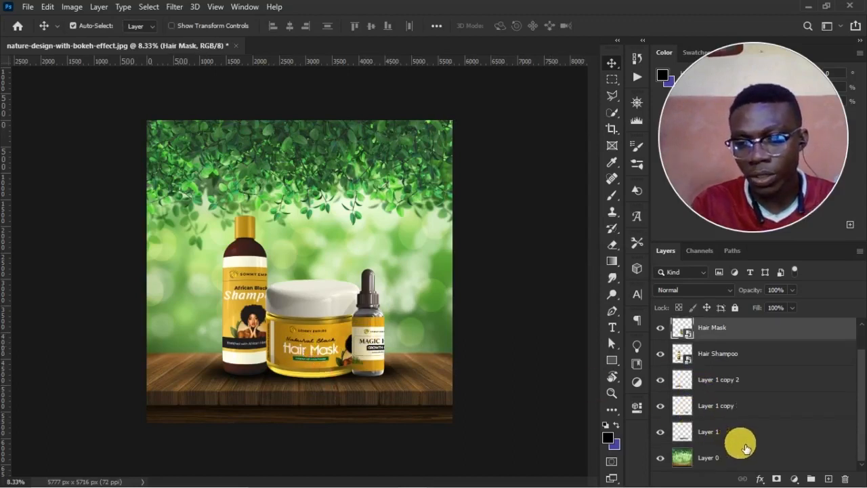
pyautogui.click(744, 434)
pyautogui.scroll(1, 743, 435)
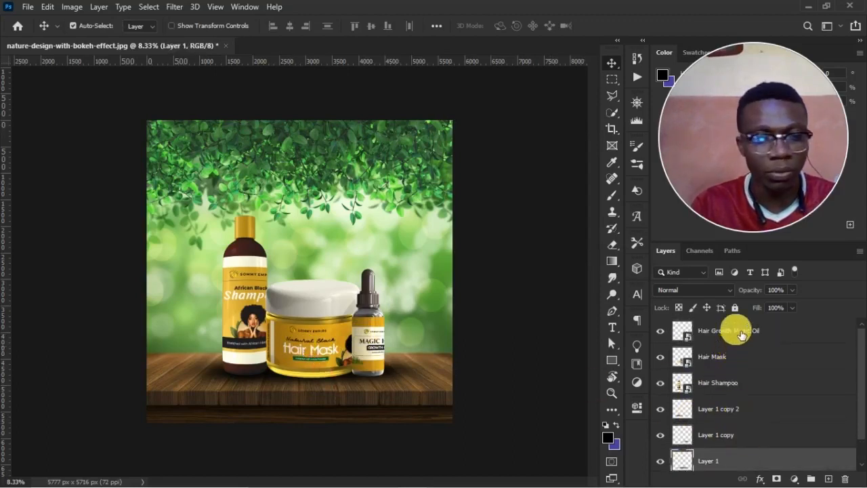
pyautogui.keyDown('shift'); pyautogui.click(740, 346); pyautogui.keyUp('shift')
pyautogui.hotkey('ctrl', 't')
pyautogui.moveTo(309, 334); pyautogui.dragTo(306, 326)
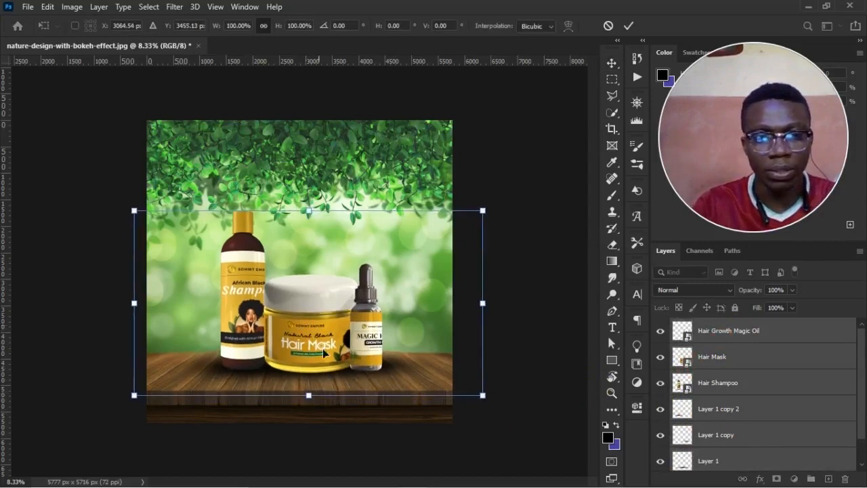
pyautogui.press('Return')
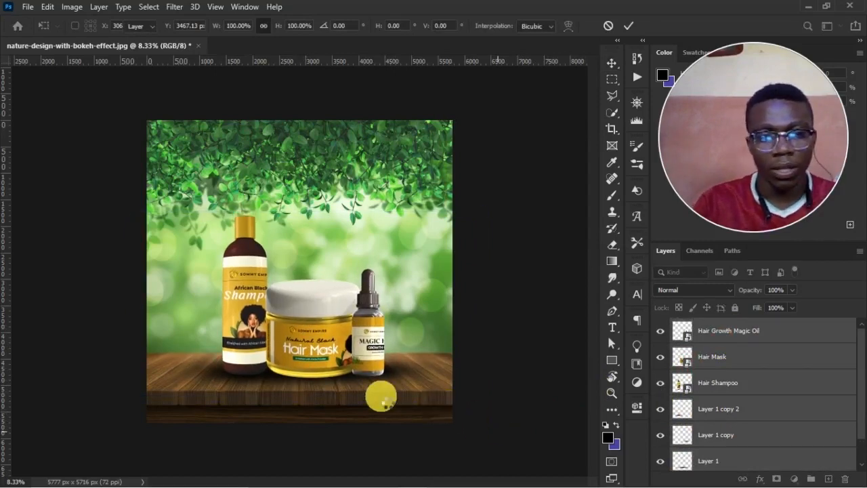
# Hide and show the three shadow layers to compare the products with and without their shadows.
pyautogui.click(720, 409)
pyautogui.scroll(-1, 735, 434)
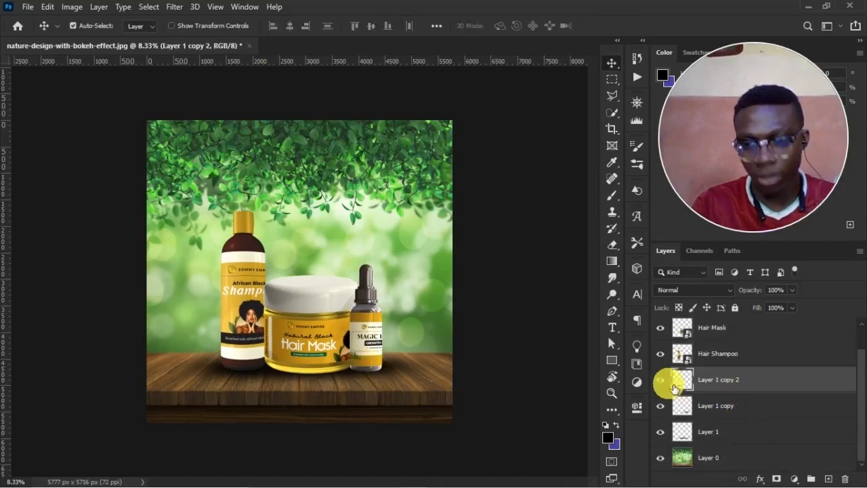
pyautogui.click(671, 423)
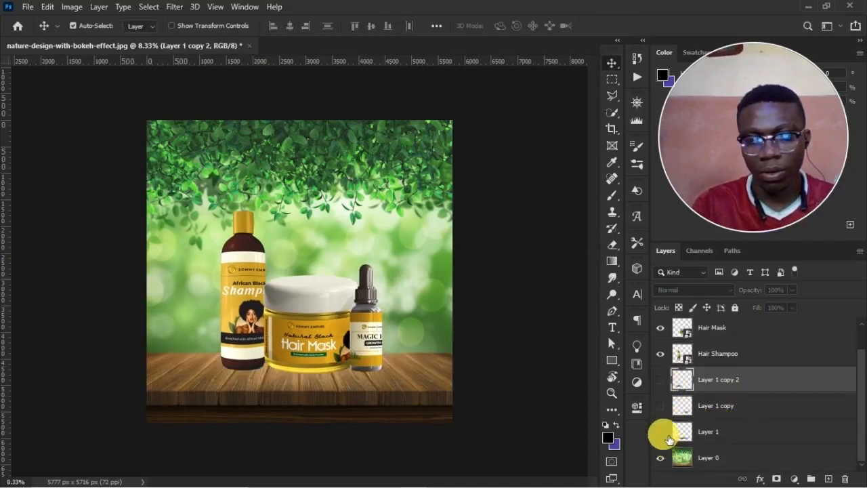
pyautogui.click(667, 387)
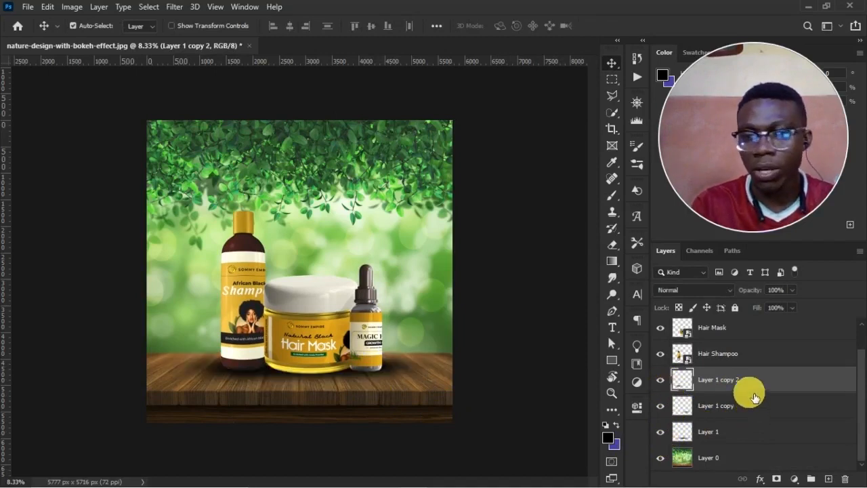
# Select the three shadow layers together and apply a Perspective transform that spreads their lower edge outward to about 133% width.
pyautogui.keyDown('shift'); pyautogui.click(741, 436); pyautogui.keyUp('shift')
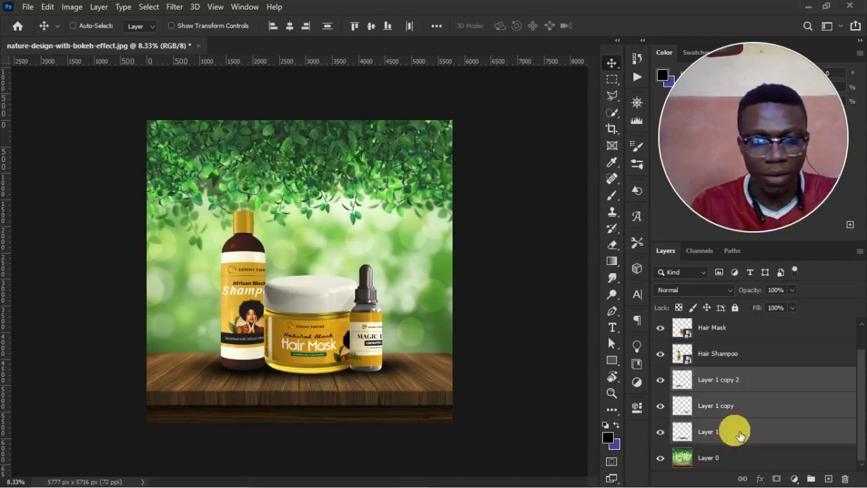
pyautogui.hotkey('ctrl', 't')
pyautogui.rightClick(368, 373)
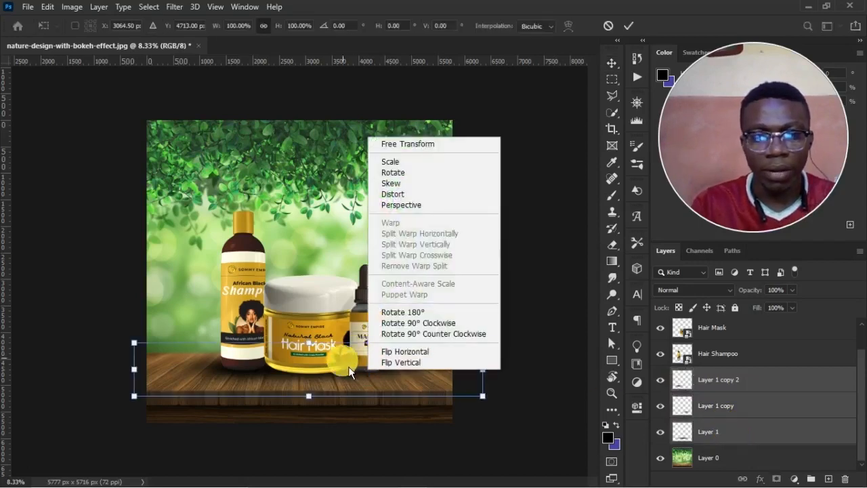
pyautogui.click(401, 205)
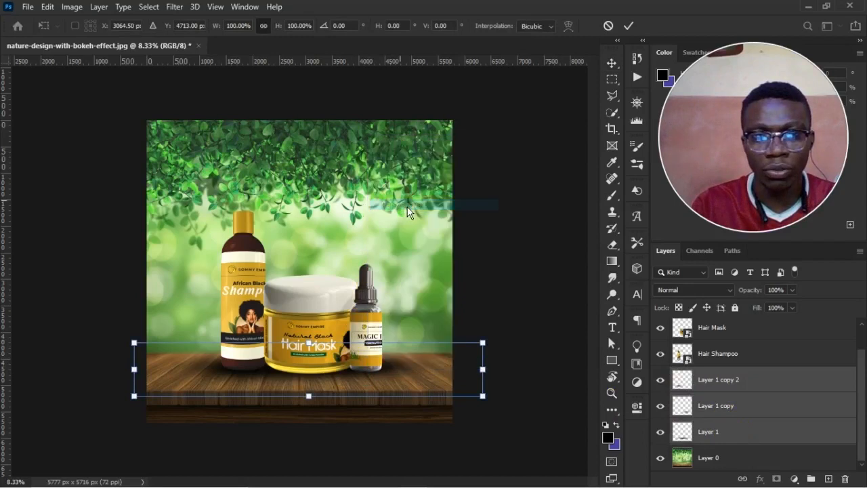
pyautogui.moveTo(485, 402); pyautogui.dragTo(546, 425)
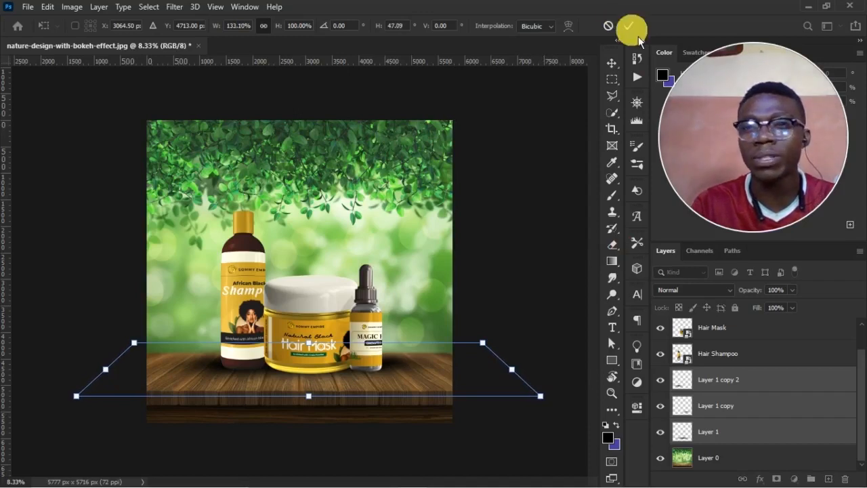
pyautogui.click(630, 27)
# Narrow the three selected shadow layers to about 89% width and nudge them back under the products.
pyautogui.hotkey('ctrl', 't')
pyautogui.moveTo(380, 376); pyautogui.dragTo(380, 376)
pyautogui.click(117, 378)
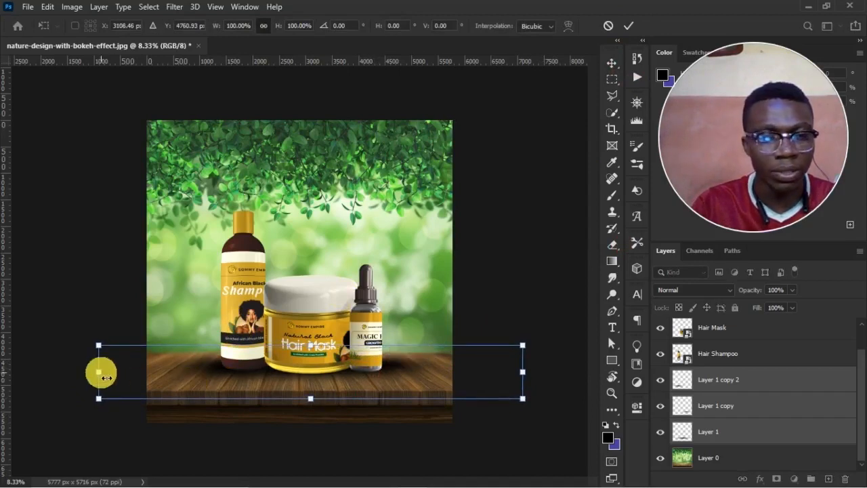
pyautogui.moveTo(107, 377); pyautogui.dragTo(131, 384)
pyautogui.moveTo(309, 367); pyautogui.dragTo(309, 368)
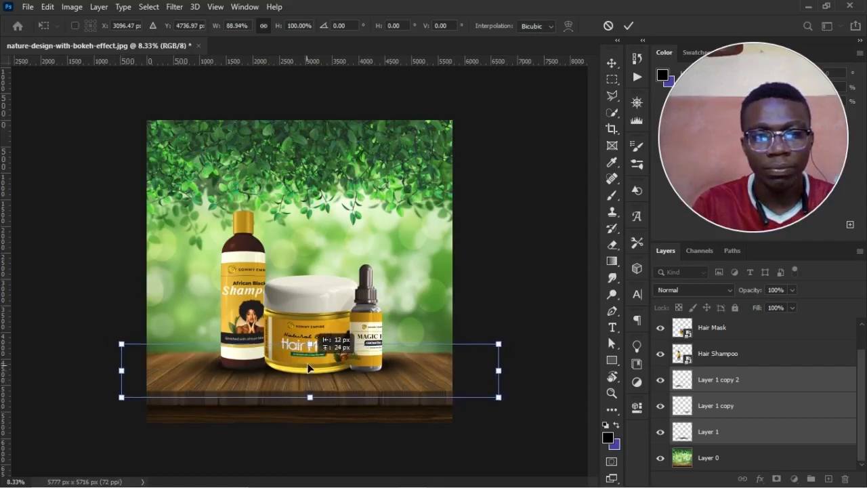
pyautogui.press('Return')
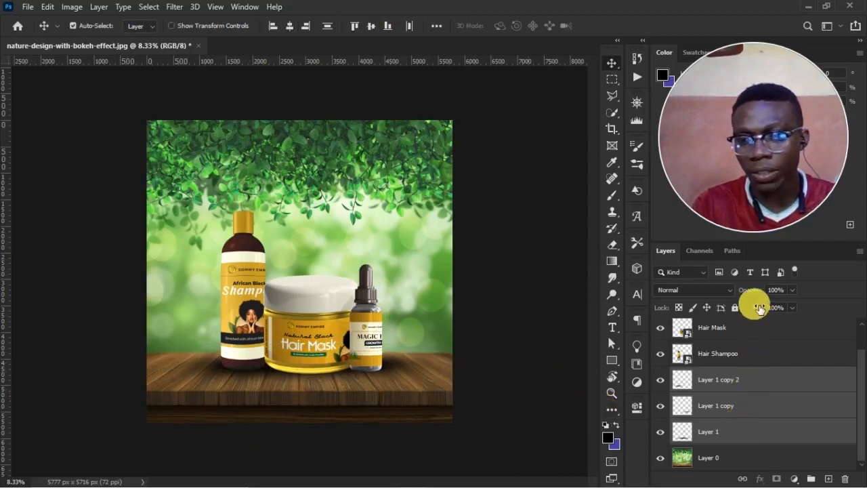
# Set the three shadow layers to 93% opacity and 96% fill, and toggle their visibility to compare.
pyautogui.moveTo(758, 310)
pyautogui.mouseDown()
pyautogui.moveTo(760, 297)
pyautogui.moveTo(766, 310)
pyautogui.mouseUp()
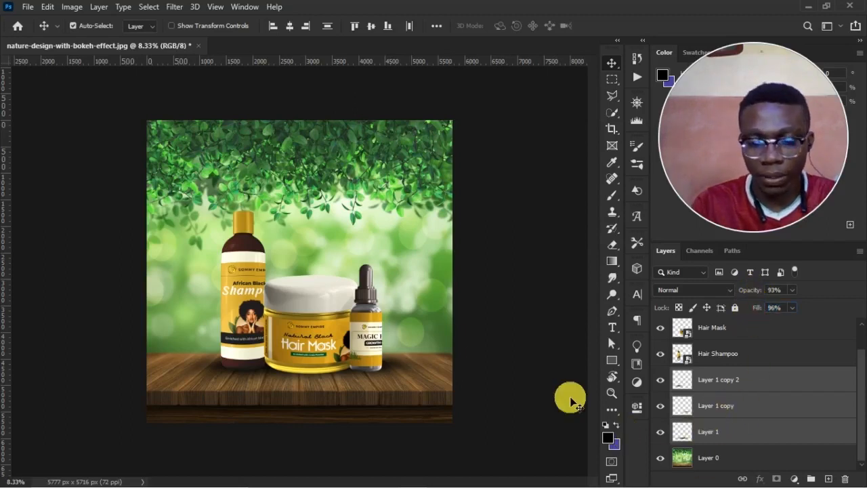
pyautogui.click(692, 431)
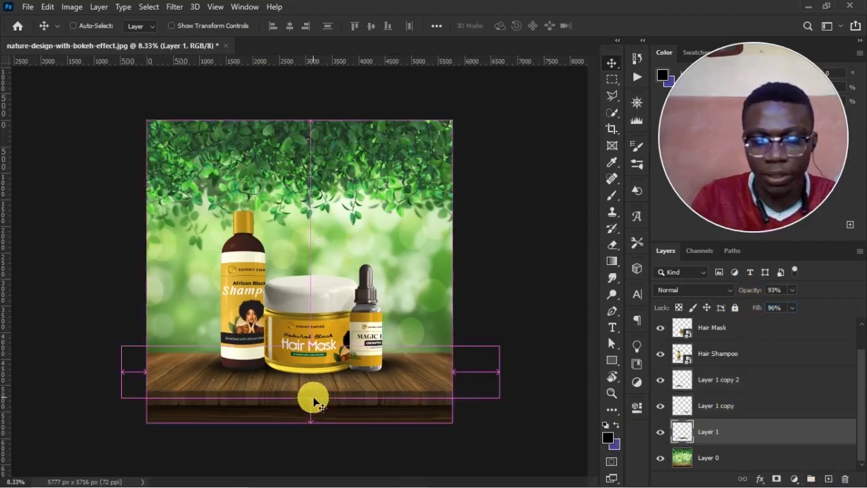
pyautogui.hotkey('ctrl', '+')
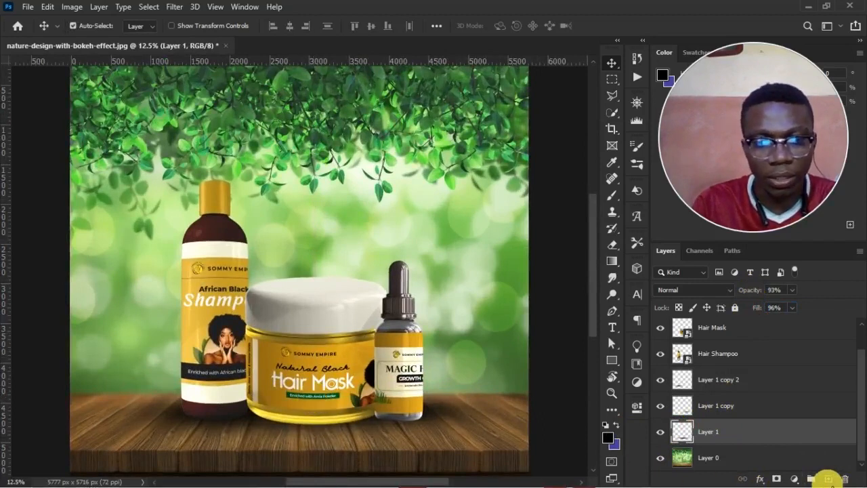
pyautogui.hotkey('ctrl', '-')
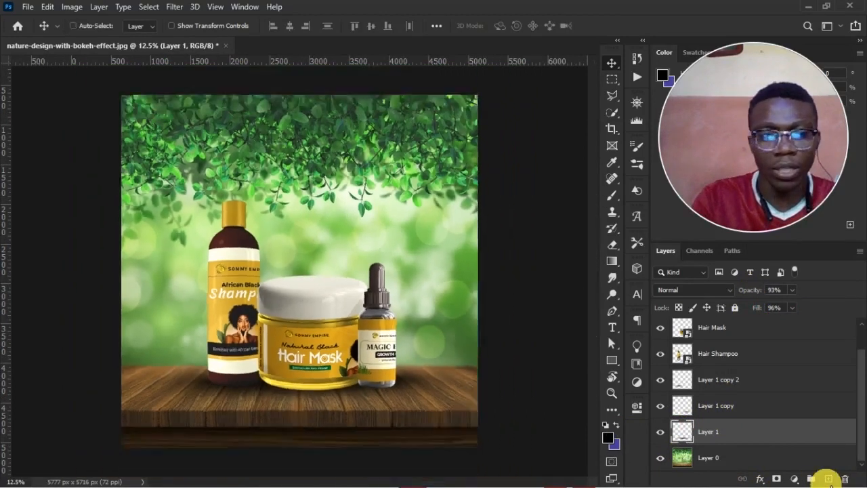
pyautogui.click(667, 388)
pyautogui.click(657, 438)
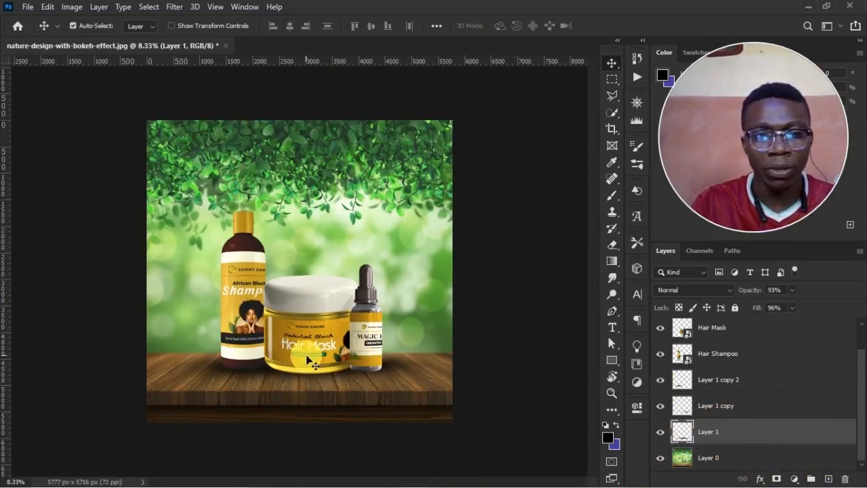
# Create a new layer above Hair Shampoo and clip it to the shampoo bottle.
pyautogui.press('z')
pyautogui.moveTo(190, 333); pyautogui.dragTo(441, 416)
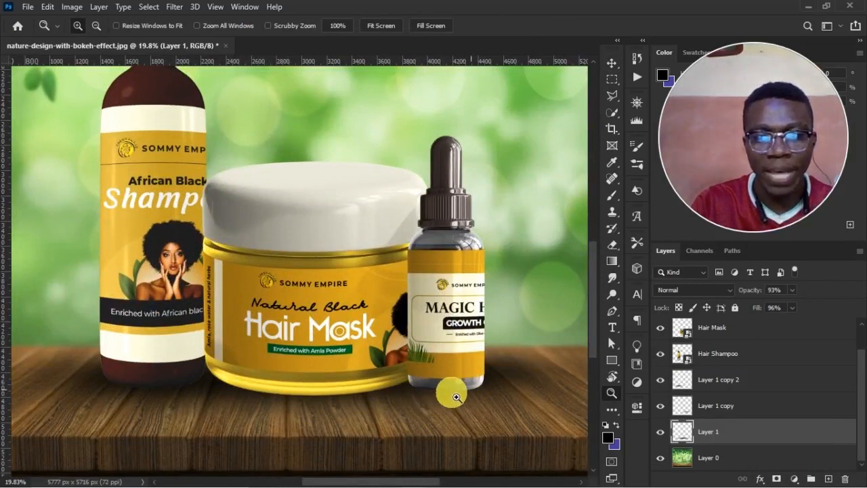
pyautogui.press('v')
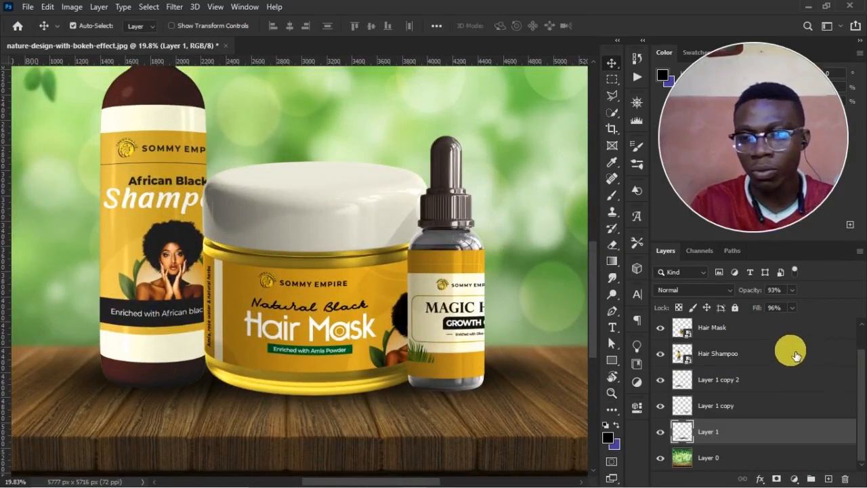
pyautogui.click(727, 364)
pyautogui.click(661, 353)
pyautogui.click(661, 353)
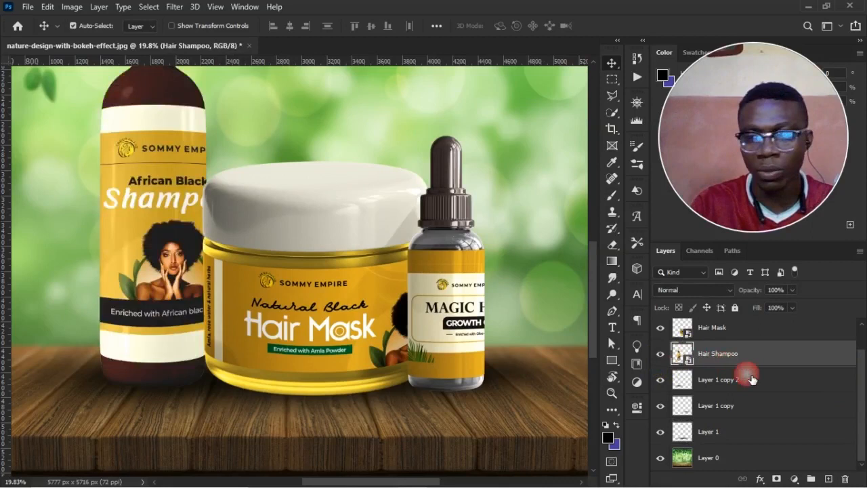
pyautogui.click(837, 479)
pyautogui.rightClick(776, 346)
pyautogui.click(649, 245)
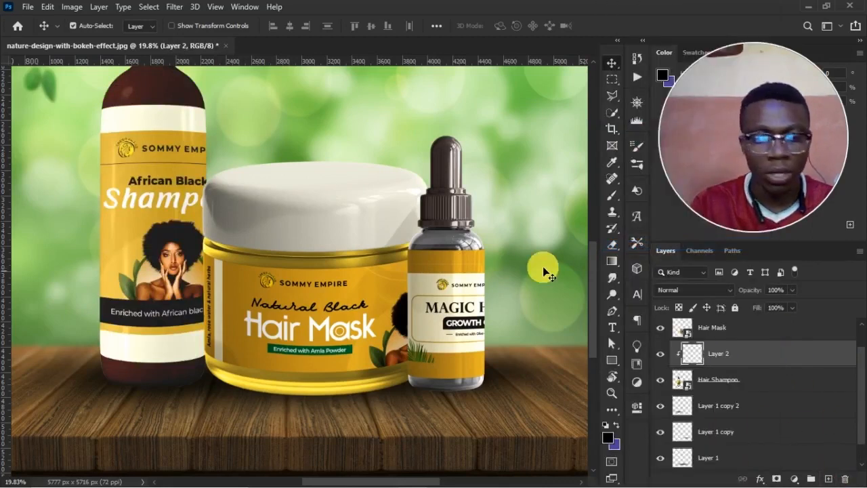
# Choose the Brush tool and set it to 81% opacity, 80% flow and a size of 2300.
pyautogui.click(612, 197)
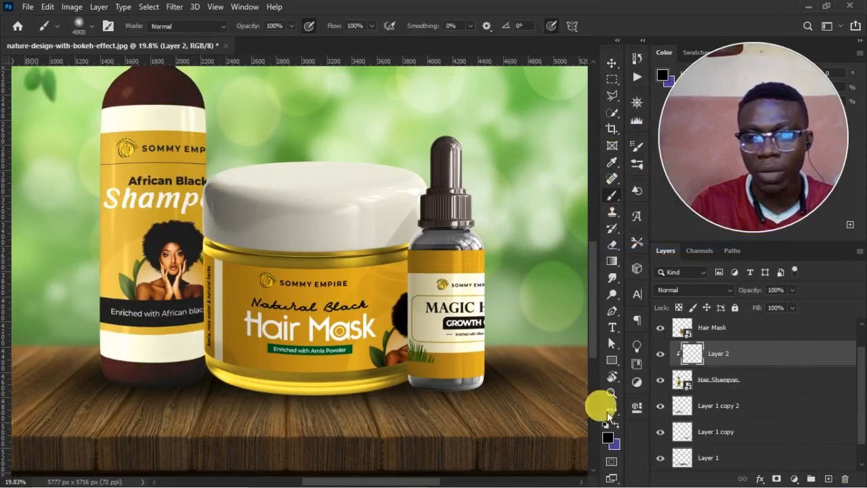
pyautogui.press('[')
pyautogui.press('[')
pyautogui.press('[')
pyautogui.press('[')
pyautogui.press('[')
pyautogui.press('[')
pyautogui.press('[')
pyautogui.press('[')
pyautogui.press('[')
pyautogui.press('[')
pyautogui.press('[')
pyautogui.press('[')
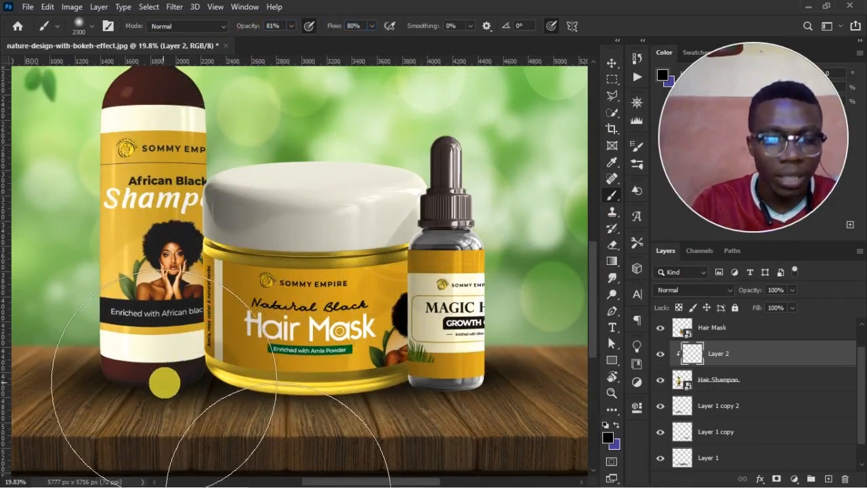
# Paint soft black shading along the shampoo bottle's base on clipped Layer 2 with a 300 px brush.
pyautogui.press('z')
pyautogui.moveTo(64, 285); pyautogui.dragTo(248, 436)
pyautogui.moveTo(172, 359); pyautogui.dragTo(213, 269)
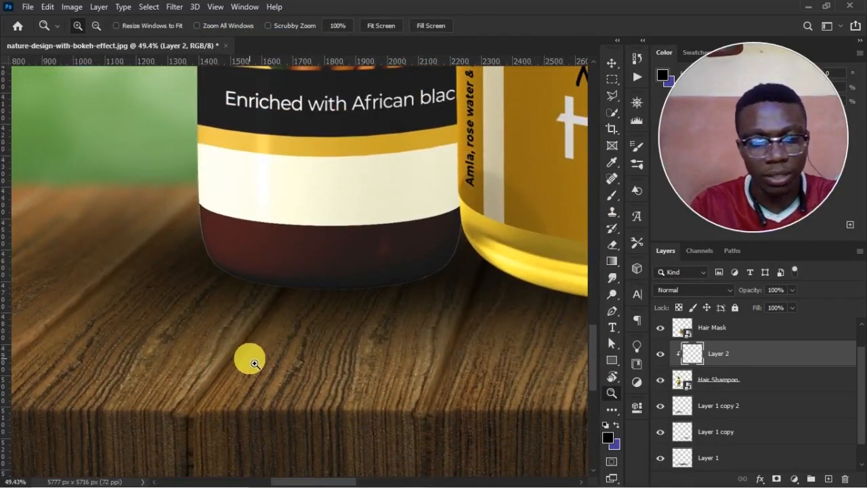
pyautogui.press('b')
pyautogui.press('[')
pyautogui.press('[')
pyautogui.press('[')
pyautogui.press('[')
pyautogui.press('[')
pyautogui.press('[')
pyautogui.press('[')
pyautogui.press('[')
pyautogui.press('[')
pyautogui.press('[')
pyautogui.rightClick(397, 155)
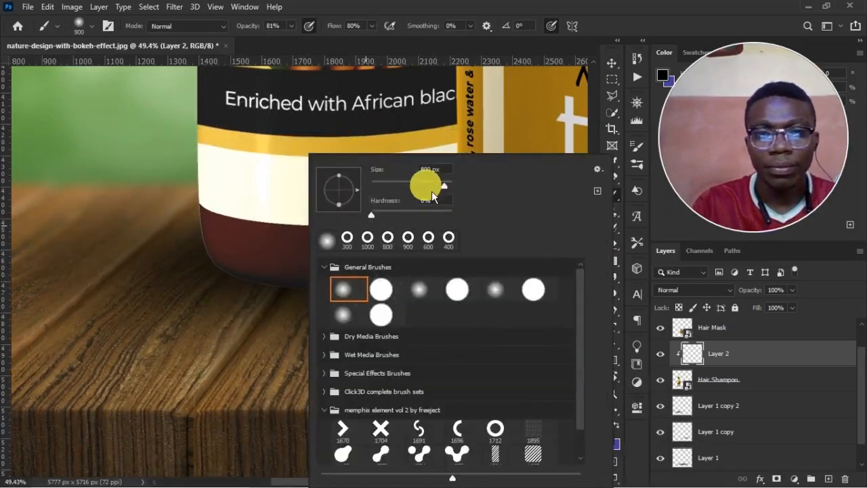
pyautogui.press('Return')
pyautogui.press(']')
pyautogui.moveTo(210, 274)
pyautogui.mouseDown()
pyautogui.moveTo(236, 304)
pyautogui.moveTo(343, 316)
pyautogui.mouseUp()
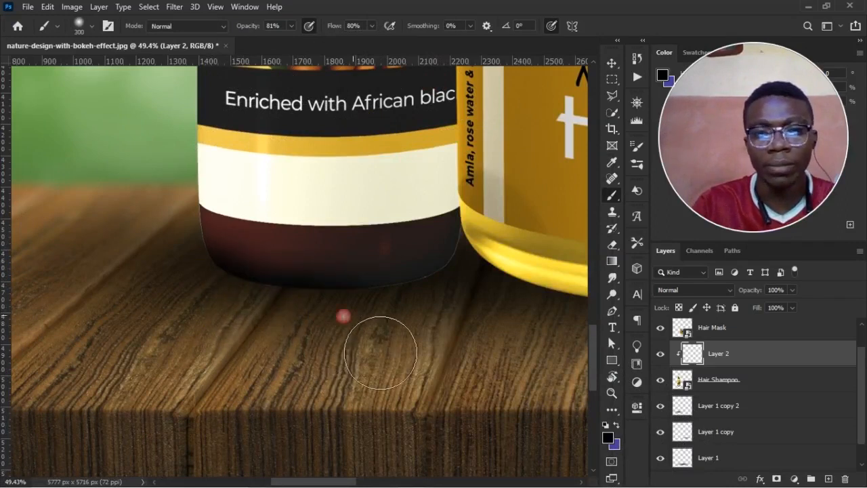
pyautogui.moveTo(448, 270); pyautogui.dragTo(253, 323)
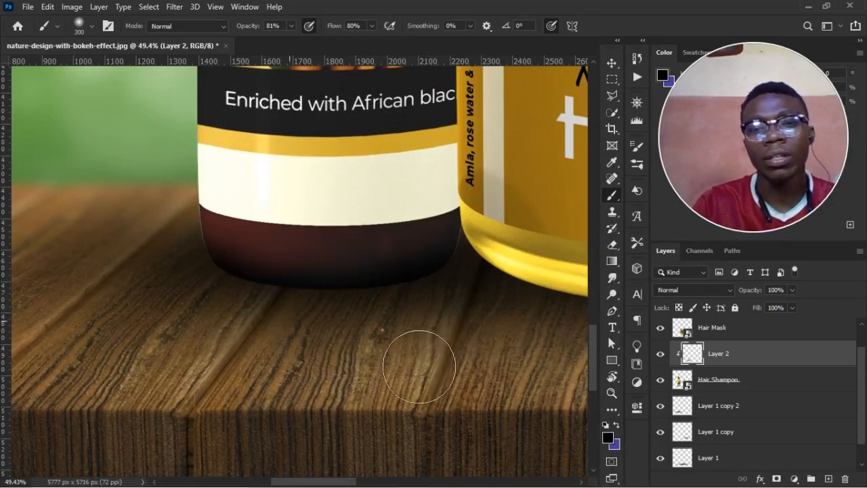
pyautogui.moveTo(468, 348); pyautogui.dragTo(223, 341)
# Create a new layer above Hair Mask and clip it to the jar.
pyautogui.moveTo(437, 333); pyautogui.dragTo(413, 355)
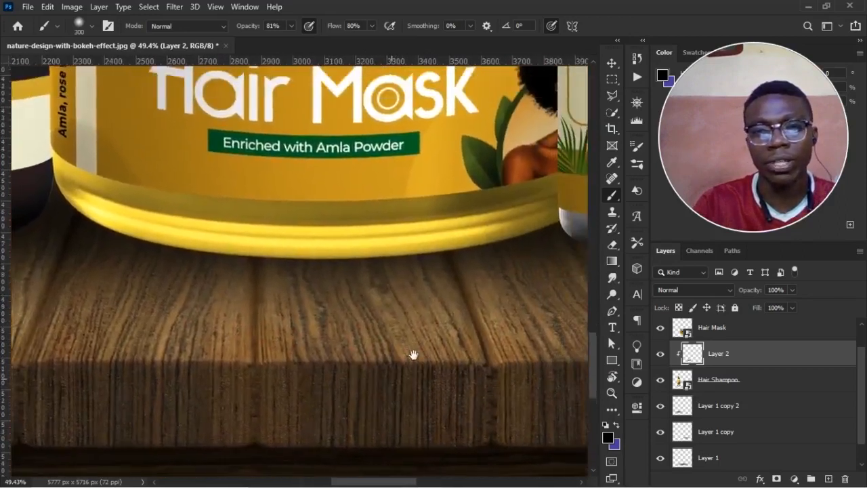
pyautogui.hotkey('ctrl', '-')
pyautogui.hotkey('ctrl', '-')
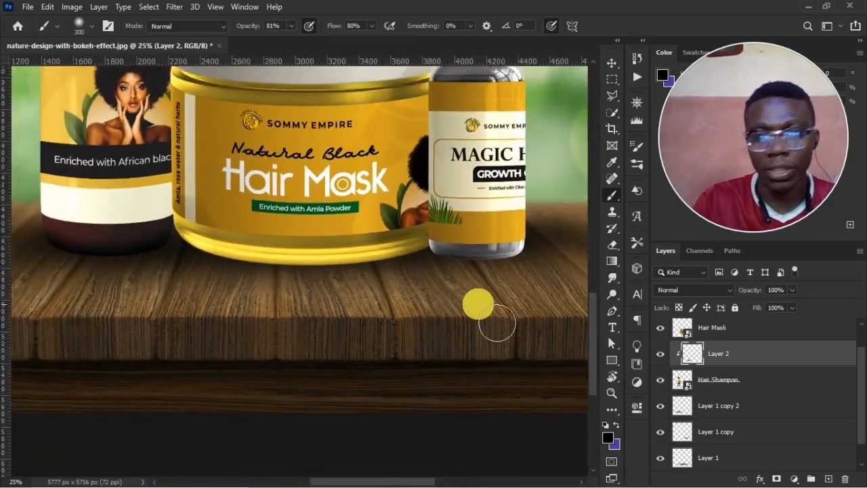
pyautogui.scroll(1, 759, 373)
pyautogui.click(759, 359)
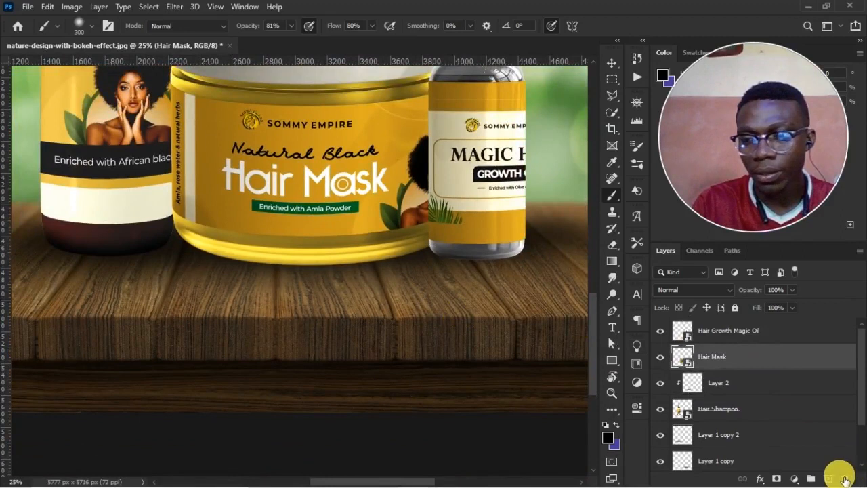
pyautogui.click(828, 479)
pyautogui.rightClick(781, 358)
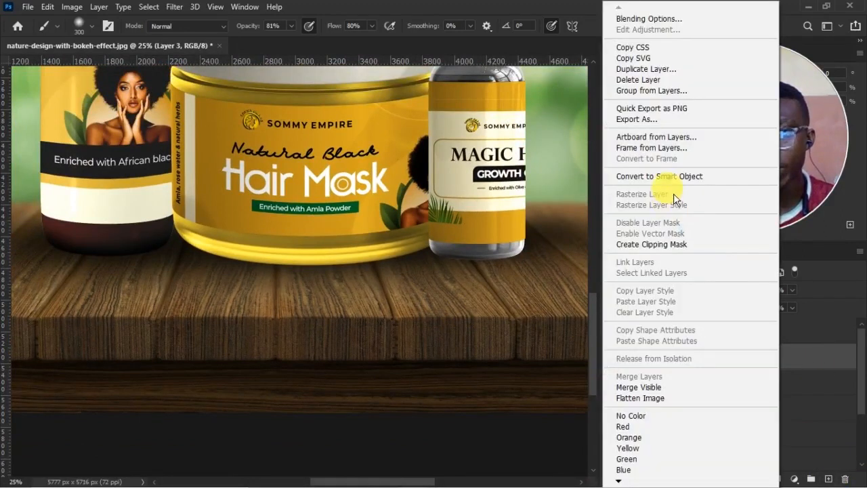
pyautogui.click(673, 248)
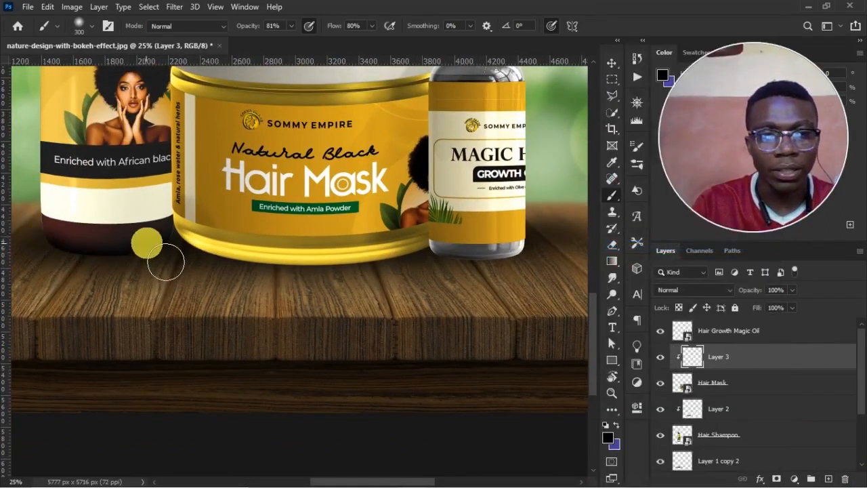
pyautogui.moveTo(167, 241)
pyautogui.mouseDown()
pyautogui.moveTo(237, 278)
pyautogui.moveTo(215, 265)
pyautogui.moveTo(299, 287)
pyautogui.moveTo(446, 273)
pyautogui.mouseUp()
pyautogui.moveTo(355, 292)
pyautogui.mouseDown()
pyautogui.moveTo(440, 277)
pyautogui.moveTo(316, 284)
pyautogui.moveTo(201, 267)
pyautogui.mouseUp()
pyautogui.hotkey('ctrl', 'z')
pyautogui.hotkey('ctrl', 'z')
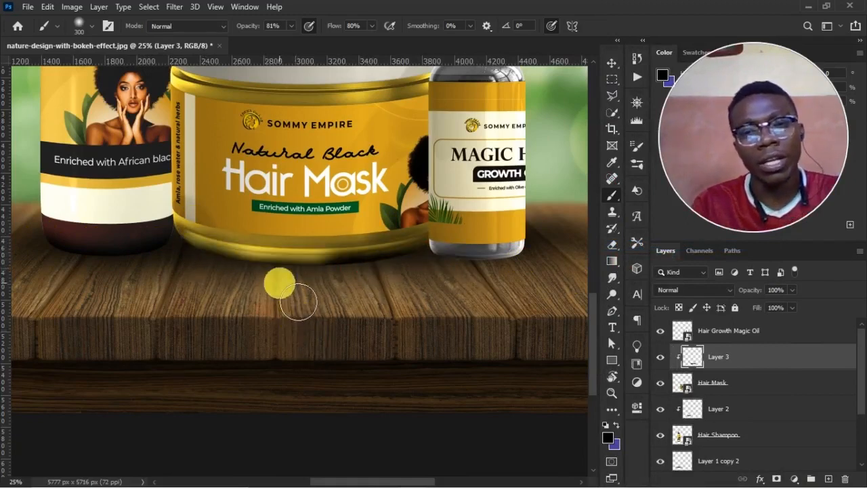
pyautogui.hotkey('ctrl', 'z')
# Paint soft black shading along the Hair Mask jar's curved base on clipped Layer 3 with the 300 px brush.
pyautogui.moveTo(173, 237)
pyautogui.mouseDown()
pyautogui.moveTo(258, 280)
pyautogui.moveTo(367, 286)
pyautogui.mouseUp()
pyautogui.moveTo(301, 281)
pyautogui.mouseDown()
pyautogui.moveTo(393, 294)
pyautogui.moveTo(479, 270)
pyautogui.mouseUp()
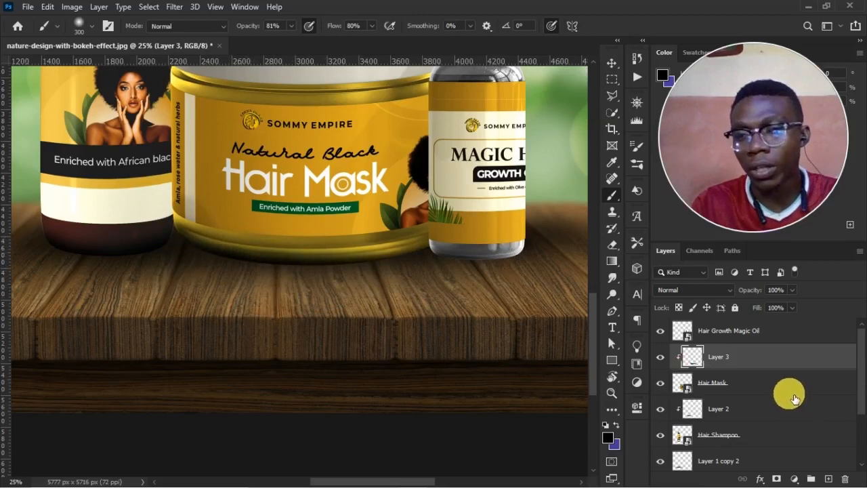
# Add a new layer clipped to Hair Growth Magic Oil and shade the bottle's base with the soft black brush.
pyautogui.click(775, 331)
pyautogui.click(828, 479)
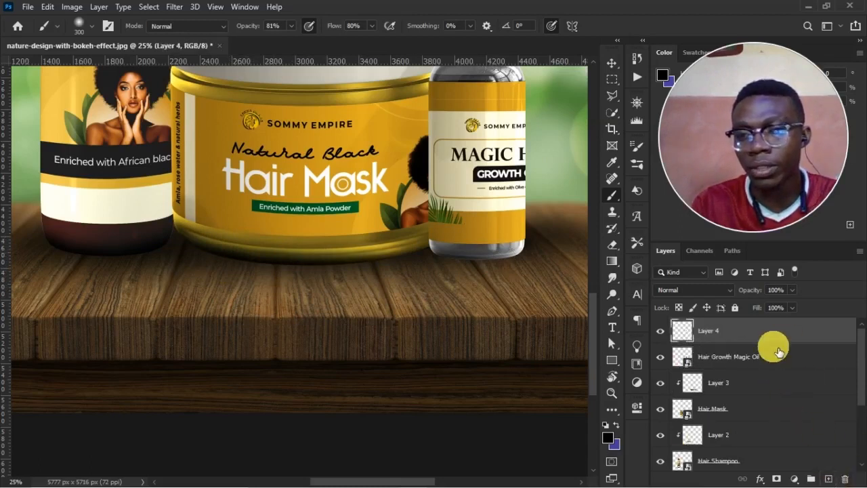
pyautogui.rightClick(780, 338)
pyautogui.click(667, 245)
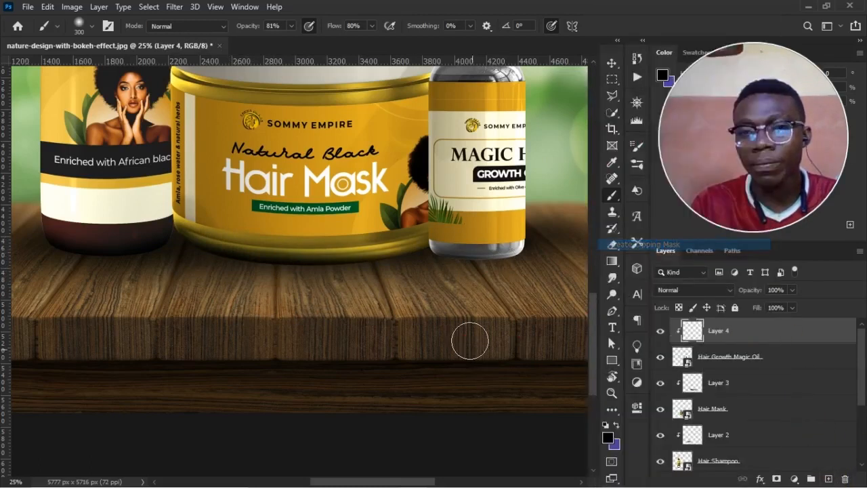
pyautogui.moveTo(477, 293)
pyautogui.mouseDown()
pyautogui.moveTo(566, 287)
pyautogui.moveTo(495, 282)
pyautogui.moveTo(498, 312)
pyautogui.moveTo(508, 264)
pyautogui.moveTo(533, 289)
pyautogui.moveTo(490, 288)
pyautogui.mouseUp()
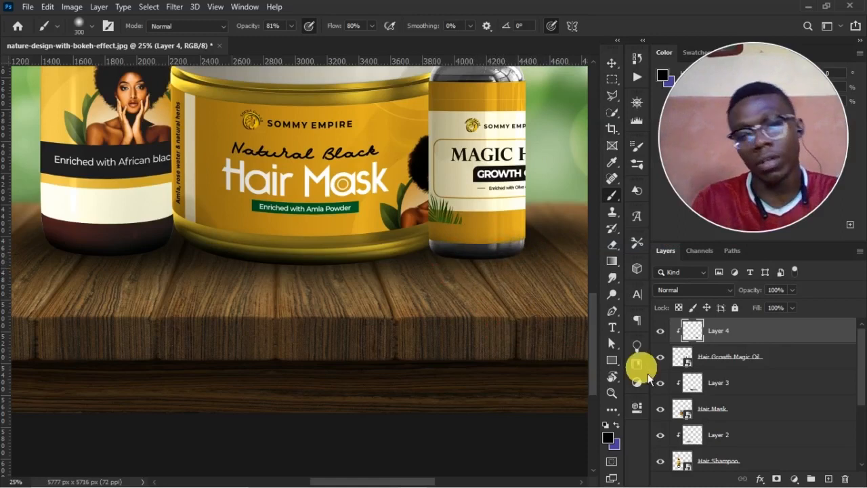
# Lower the opacity of Layer 4's base shading to 92% and its fill to 85%.
pyautogui.hotkey('ctrl', '-')
pyautogui.hotkey('ctrl', '-')
pyautogui.hotkey('ctrl', '-')
pyautogui.hotkey('ctrl', '-')
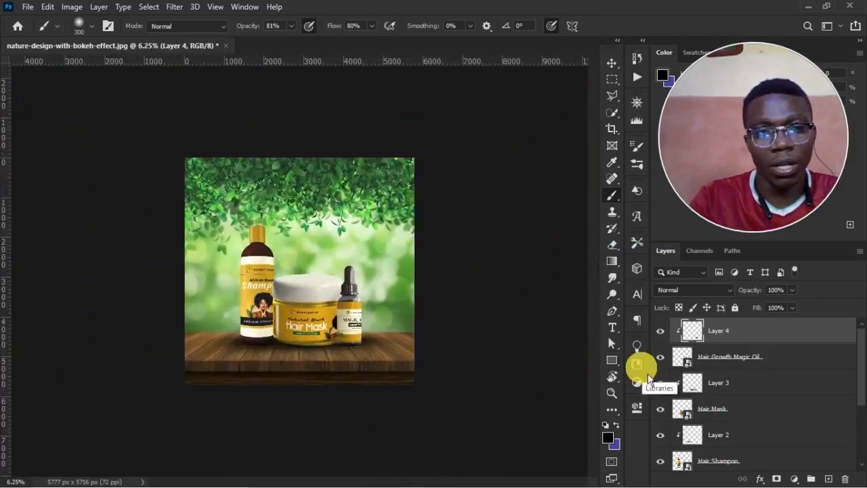
pyautogui.hotkey('ctrl', '+')
pyautogui.press('v')
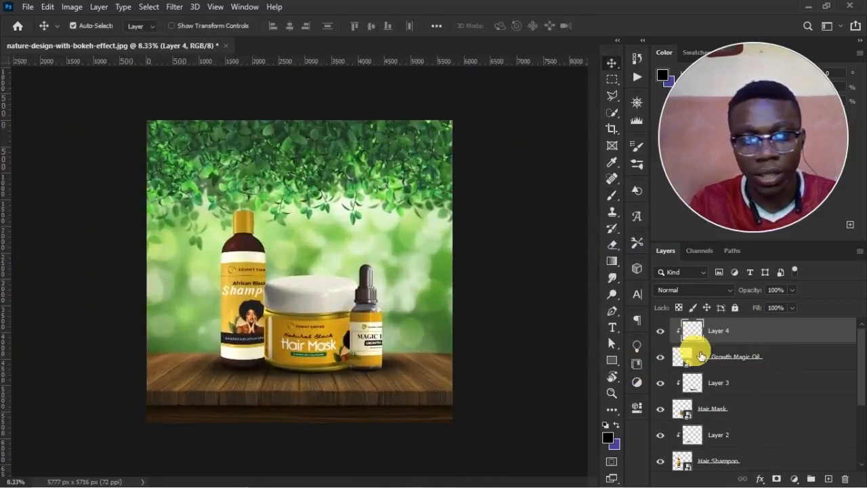
pyautogui.moveTo(765, 287); pyautogui.dragTo(750, 293)
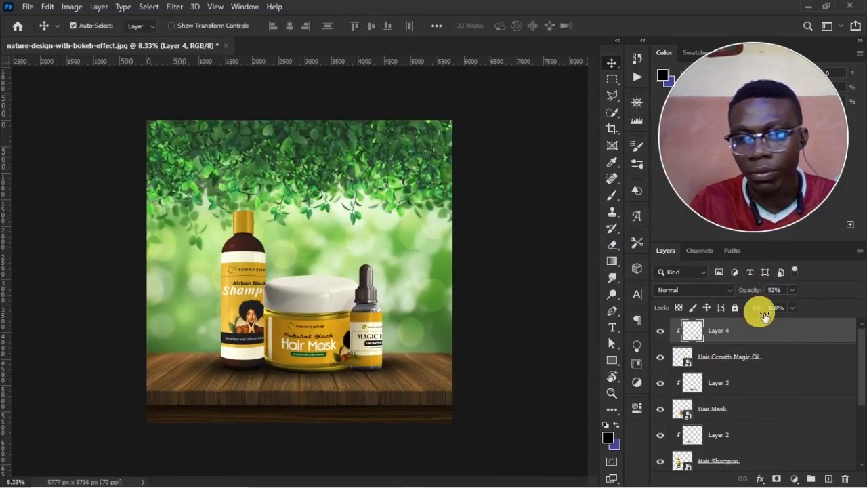
pyautogui.click(764, 391)
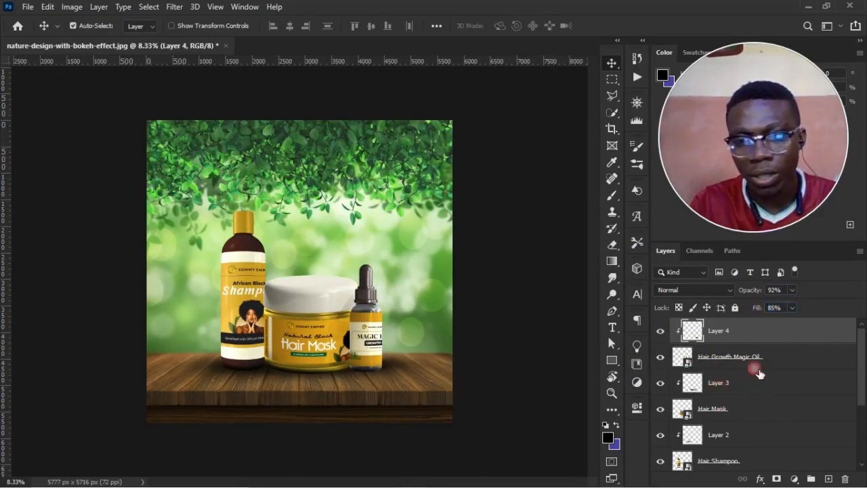
# Reduce Layer 3's shading to 93% opacity and 91% fill.
pyautogui.click(759, 373)
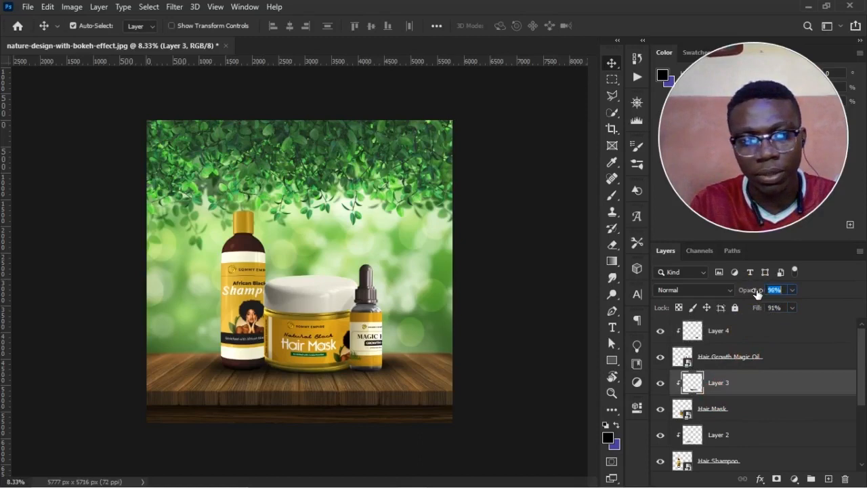
pyautogui.scroll(-2, 735, 405)
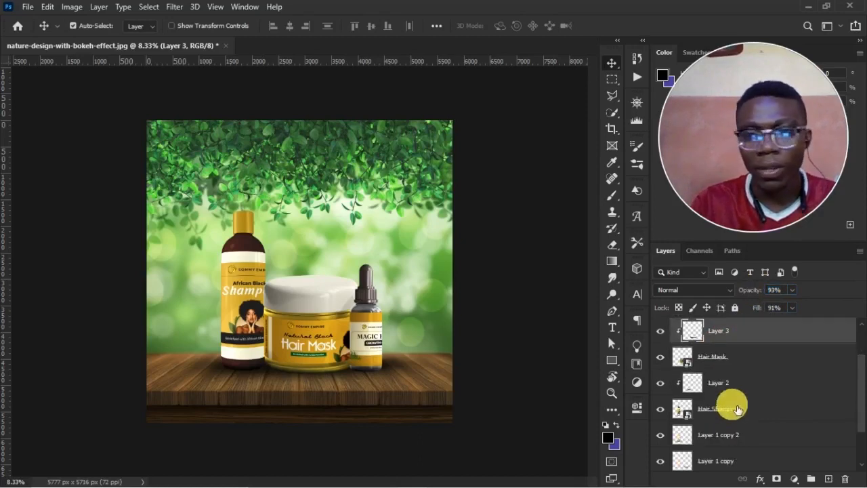
pyautogui.scroll(2, 738, 409)
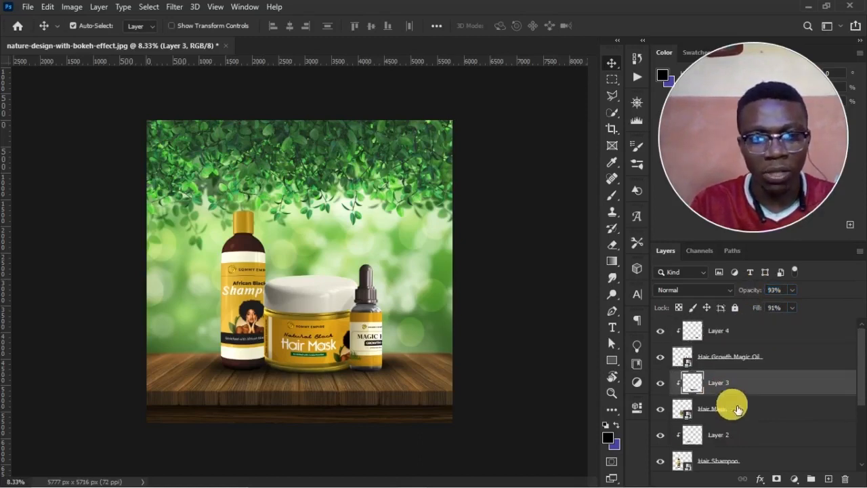
# Select the contact shadow at the base of the products and toggle Layer 1 copy 2's visibility to check its effect.
pyautogui.press('z')
pyautogui.moveTo(195, 227)
pyautogui.mouseDown()
pyautogui.moveTo(338, 368)
pyautogui.moveTo(359, 413)
pyautogui.mouseUp()
pyautogui.press('v')
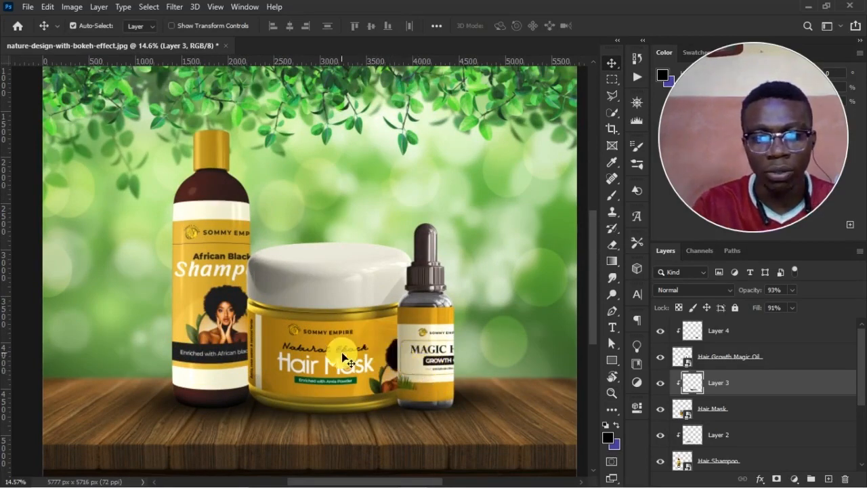
pyautogui.click(280, 412)
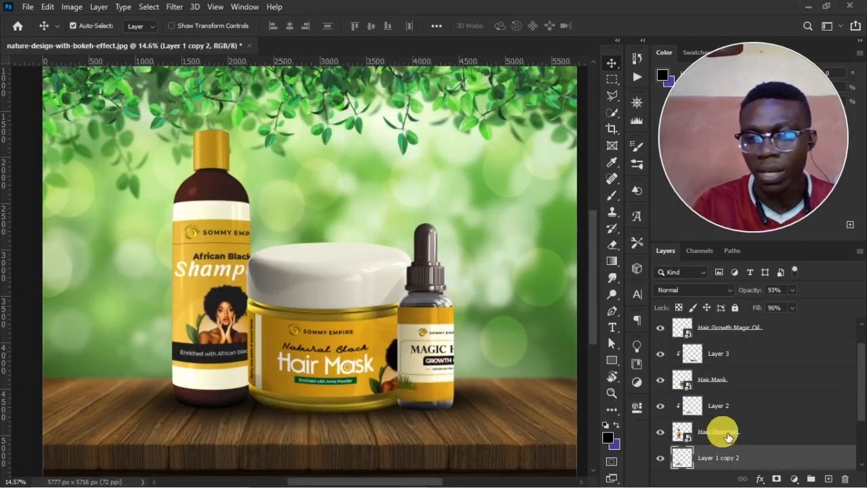
pyautogui.scroll(-2, 720, 430)
pyautogui.click(663, 406)
pyautogui.click(662, 405)
pyautogui.scroll(-1, 711, 448)
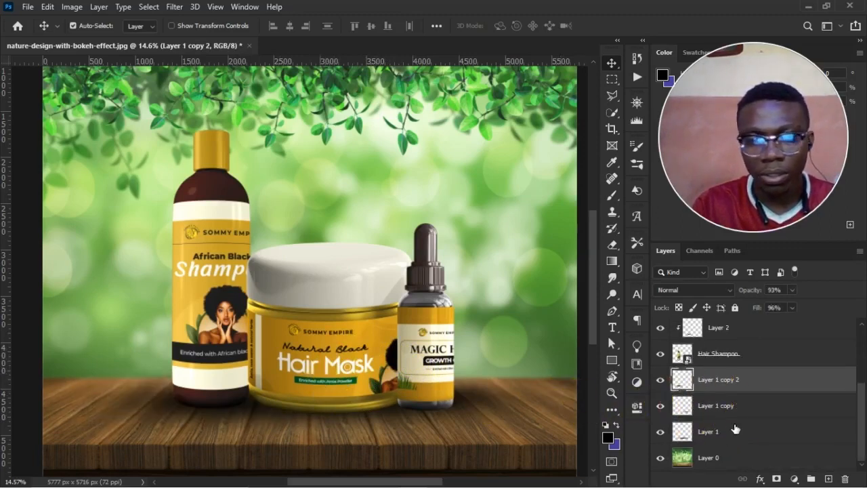
# Free-transform the Layer 1 contact shadow, moving its upper edge slightly downward to flatten it.
pyautogui.click(678, 434)
pyautogui.click(664, 431)
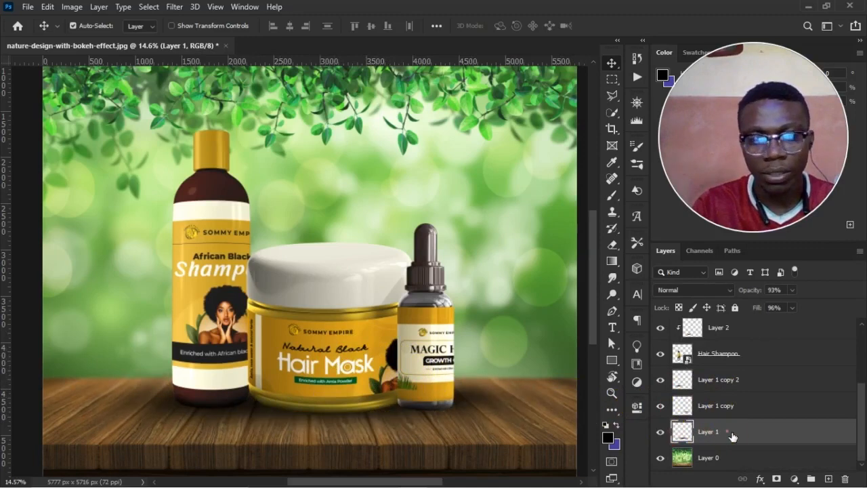
pyautogui.hotkey('ctrl', 't')
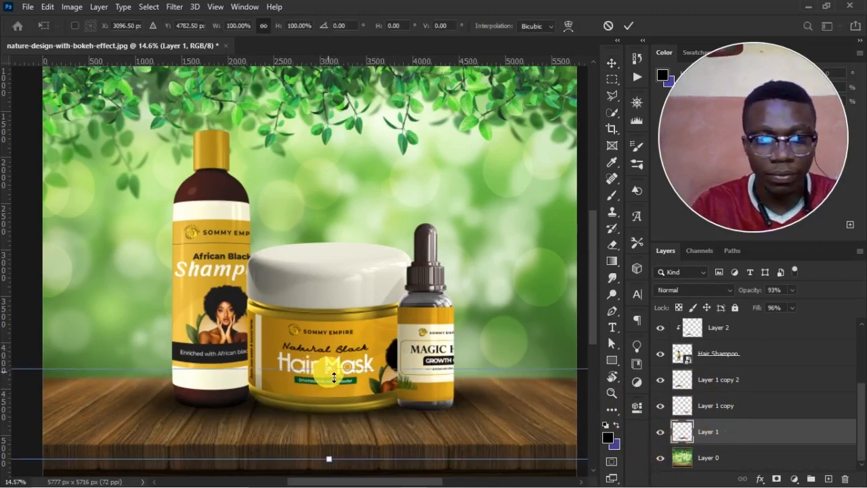
pyautogui.moveTo(334, 377); pyautogui.dragTo(334, 382)
pyautogui.press('Return')
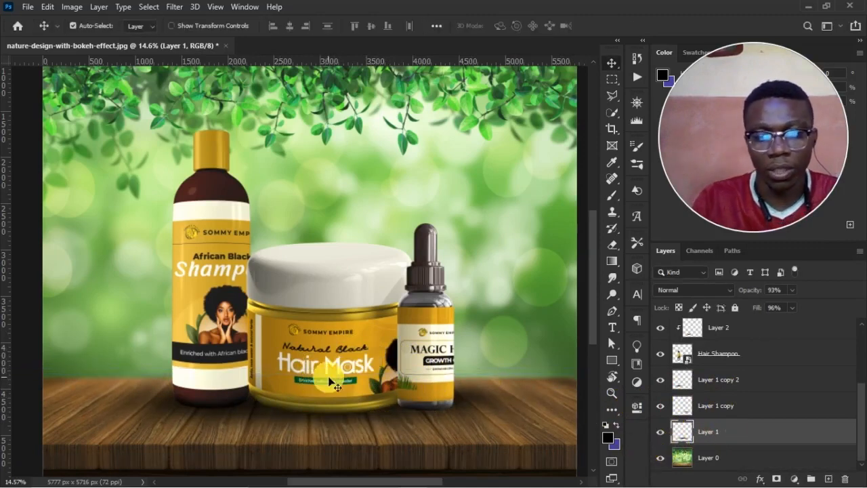
pyautogui.scroll(-2, 334, 384)
pyautogui.scroll(-1, 334, 384)
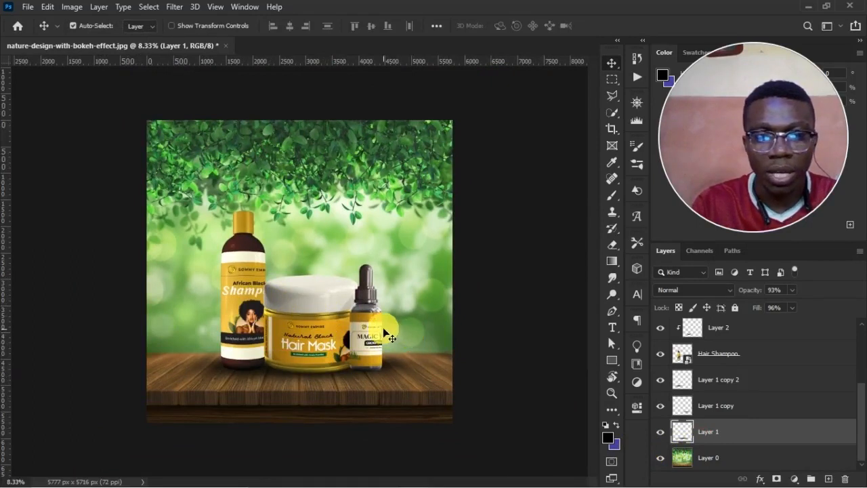
# Create a new unclipped layer above Layer 2, directly beneath the Hair Mask layer.
pyautogui.click(275, 323)
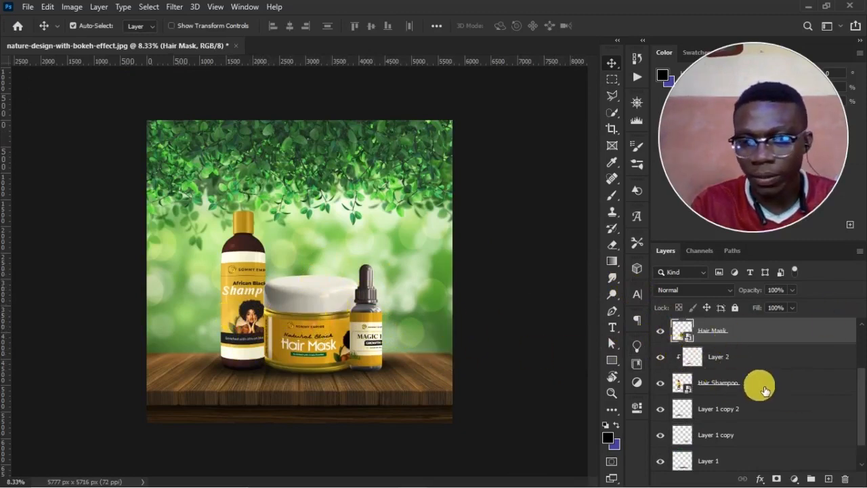
pyautogui.click(786, 376)
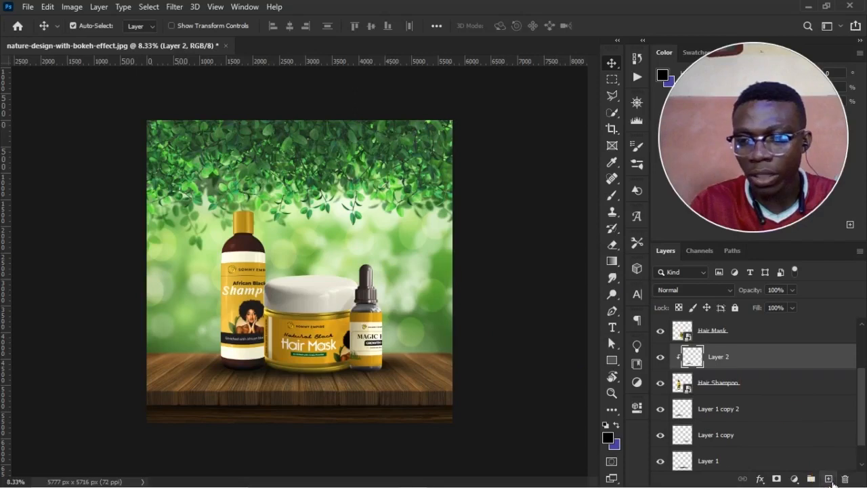
pyautogui.click(828, 479)
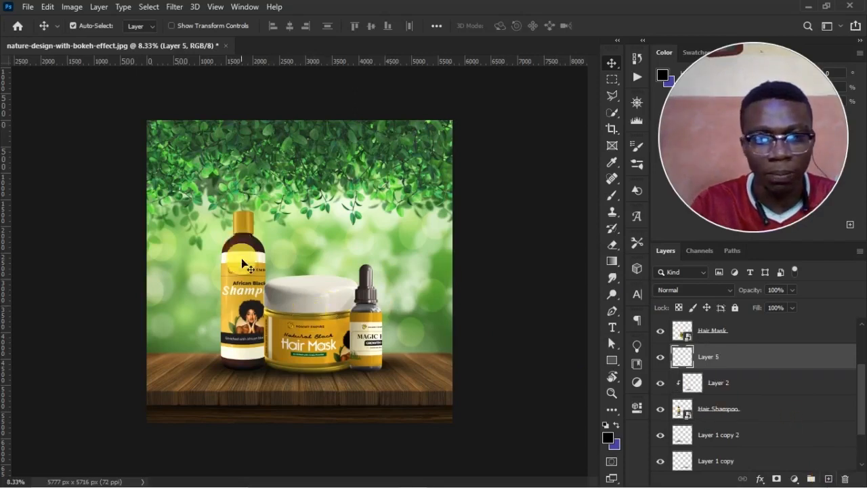
# Paint a soft black shadow behind the Hair Mask jar onto the shampoo bottle with an 800 px brush at 52% opacity and 58% flow.
pyautogui.press('b')
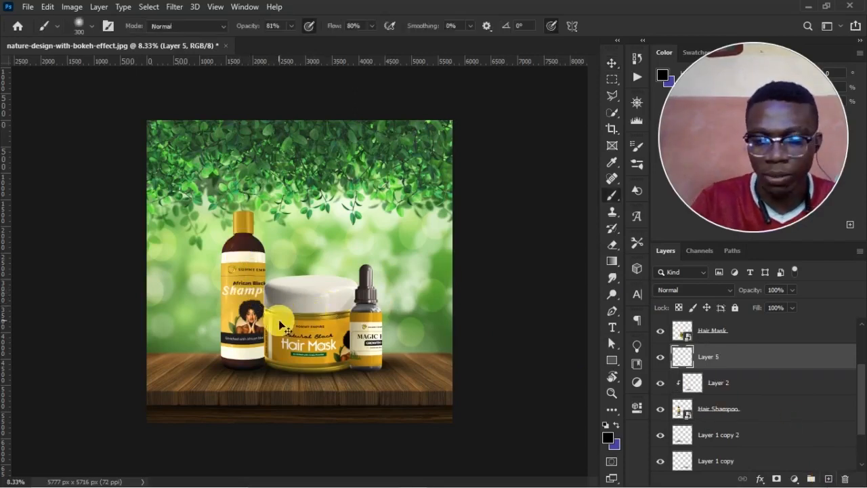
pyautogui.scroll(2, 280, 326)
pyautogui.scroll(-3, 264, 341)
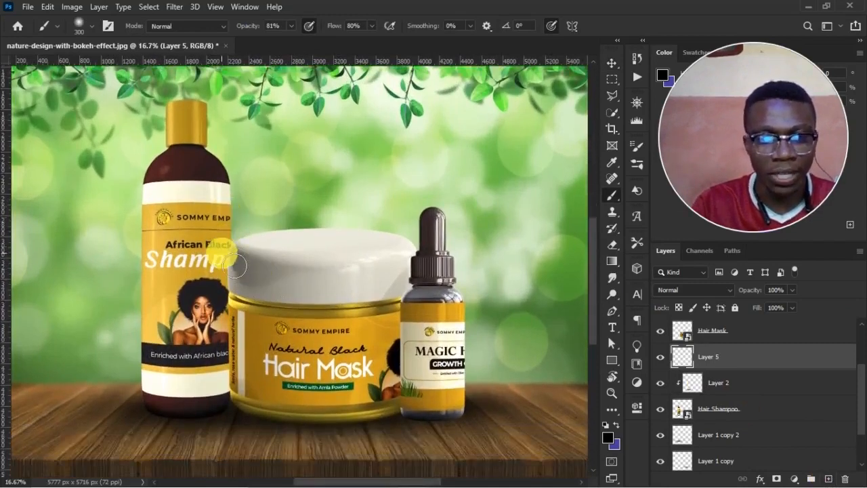
pyautogui.moveTo(340, 29); pyautogui.dragTo(325, 33)
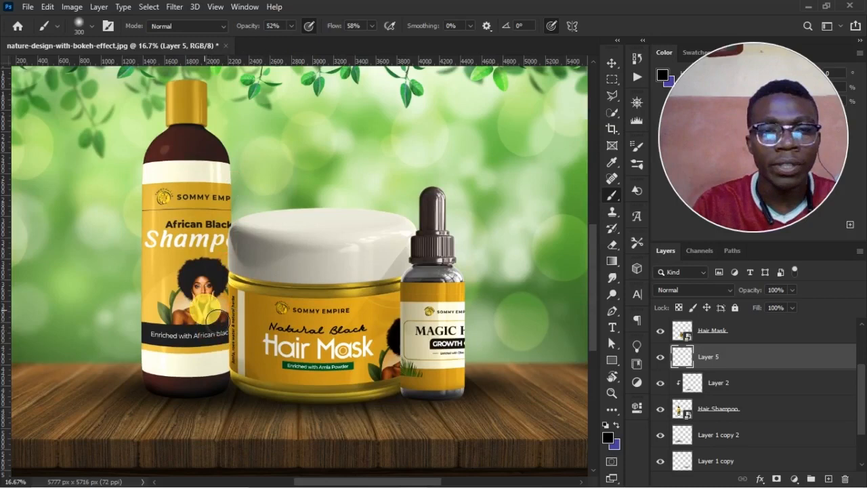
pyautogui.press(']')
pyautogui.press(']')
pyautogui.press(']')
pyautogui.press(']')
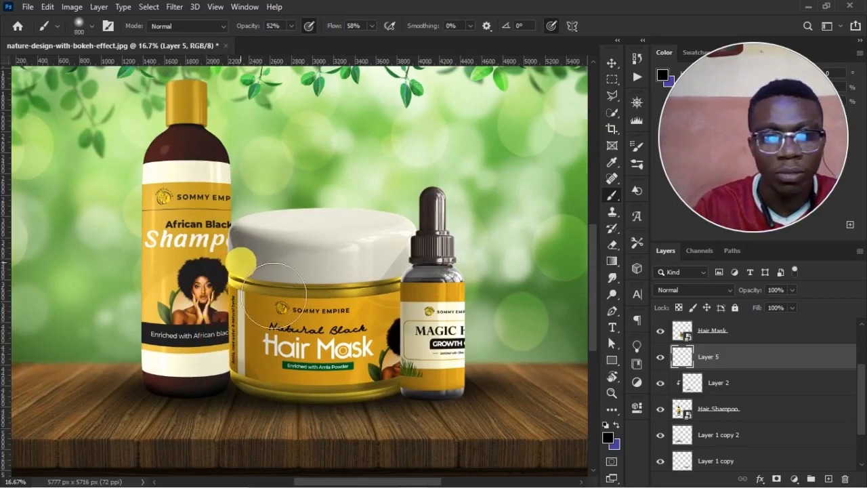
pyautogui.moveTo(275, 290)
pyautogui.mouseDown()
pyautogui.moveTo(265, 319)
pyautogui.moveTo(272, 381)
pyautogui.mouseUp()
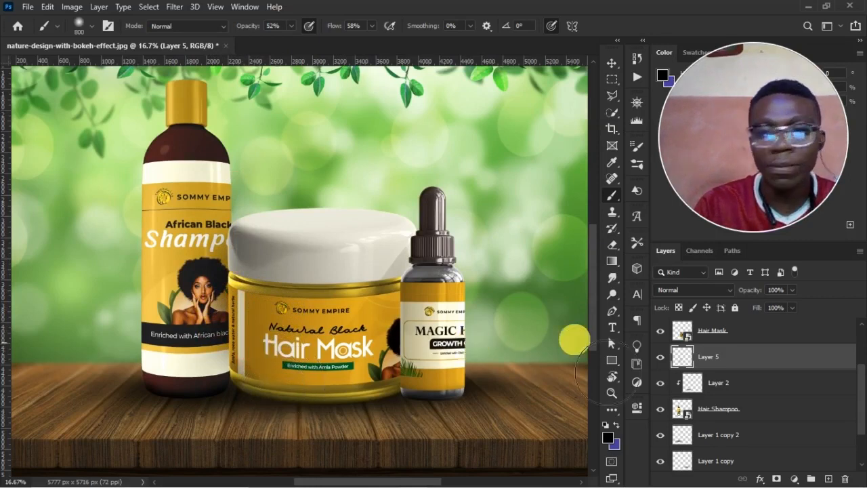
# Create a new unclipped layer above Layer 3, directly beneath the Hair Growth Magic Oil layer.
pyautogui.scroll(2, 786, 402)
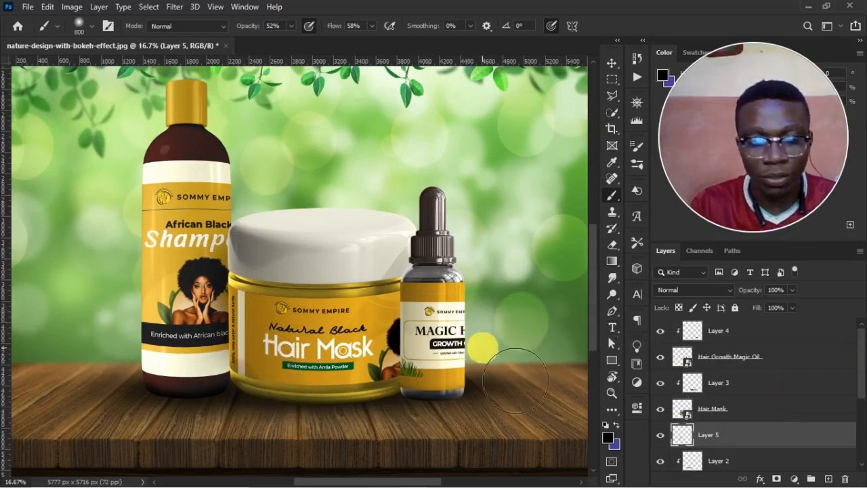
pyautogui.press('v')
pyautogui.click(438, 277)
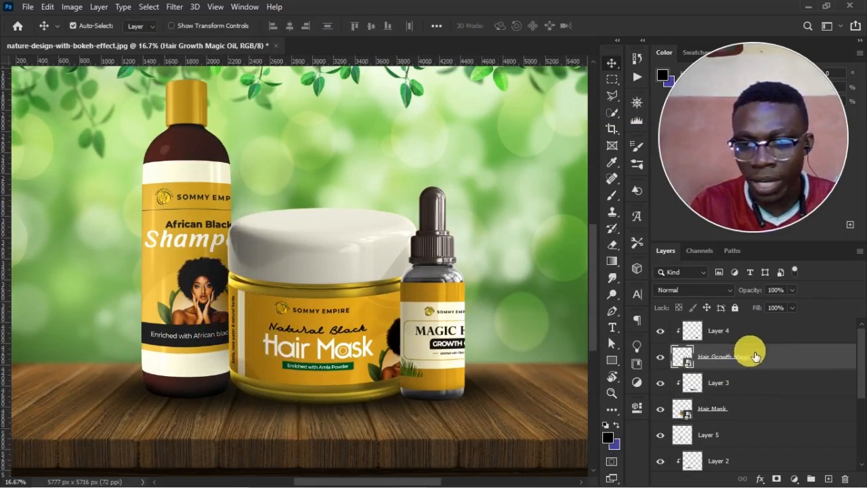
pyautogui.click(782, 385)
pyautogui.click(829, 479)
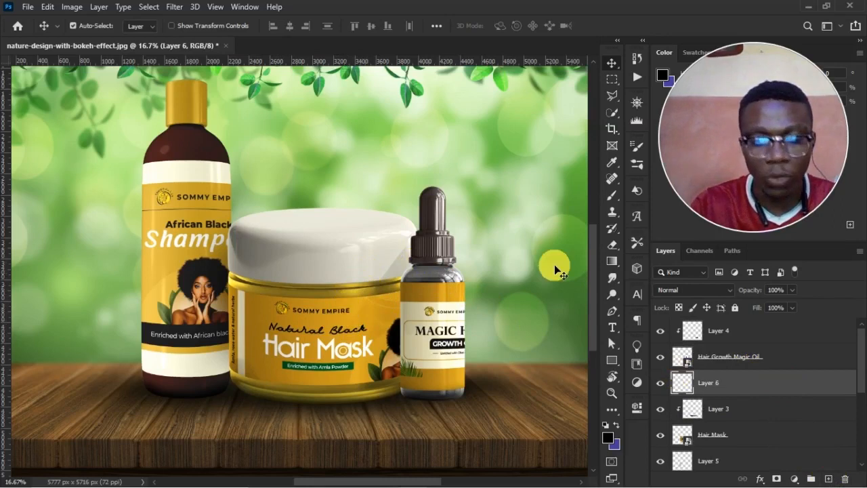
# Paint a soft black shadow behind the oil bottle onto the Hair Mask jar with the 800 px brush.
pyautogui.press('b')
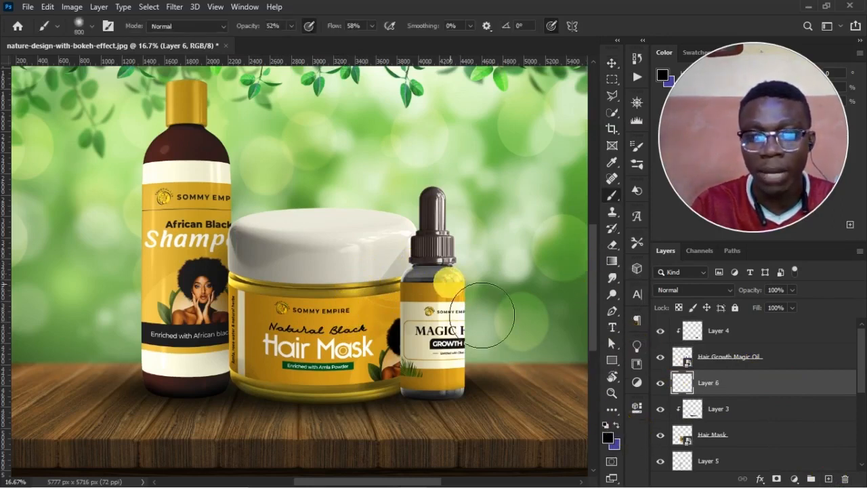
pyautogui.moveTo(454, 292); pyautogui.dragTo(439, 376)
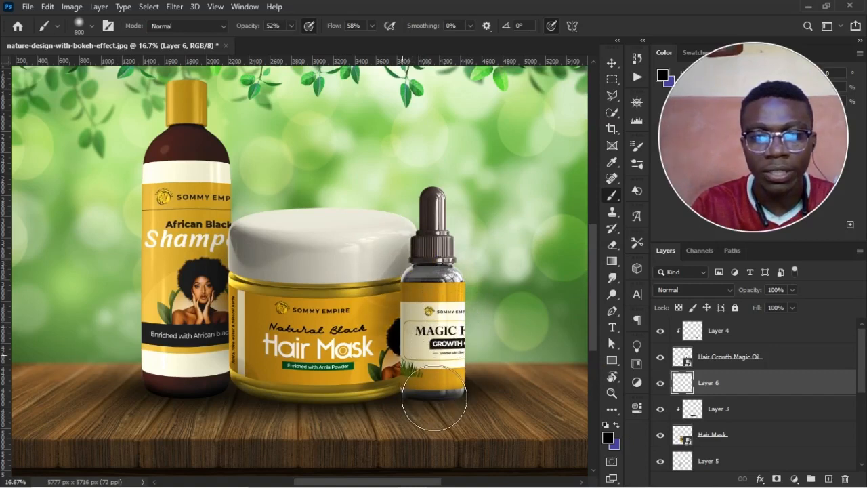
pyautogui.click(474, 353)
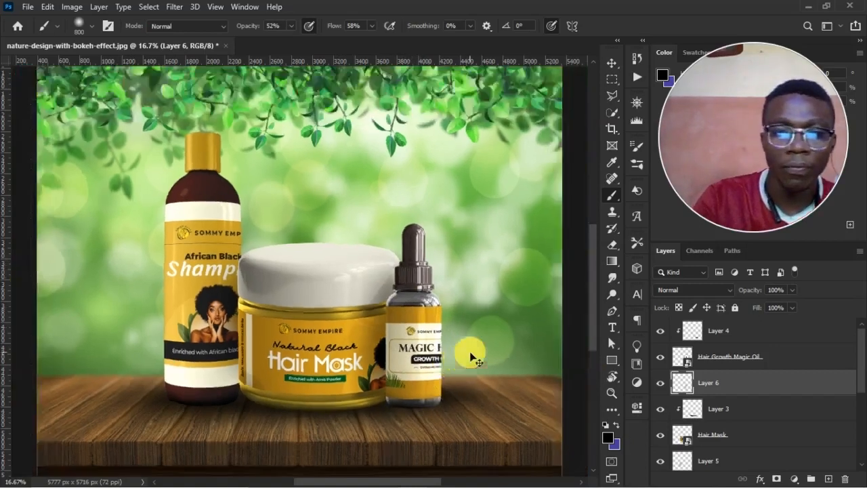
pyautogui.scroll(-3, 475, 358)
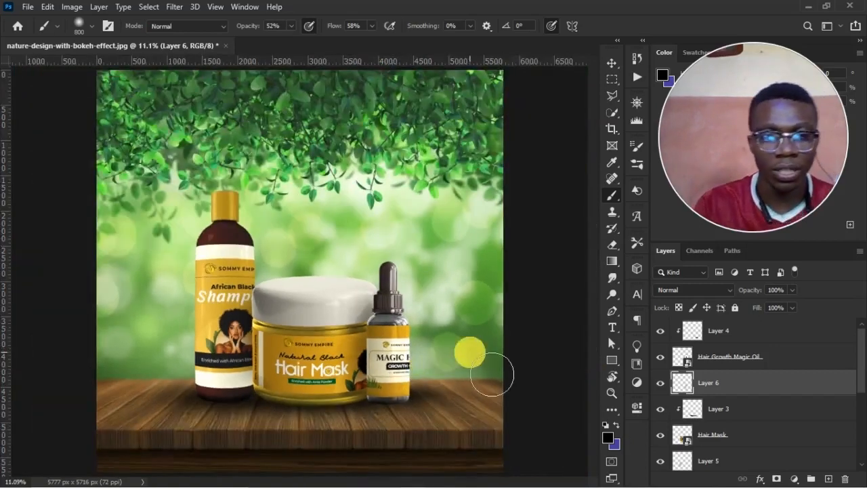
pyautogui.scroll(-1, 473, 357)
# Convert the background image on Layer 0 to a smart object.
pyautogui.press('v')
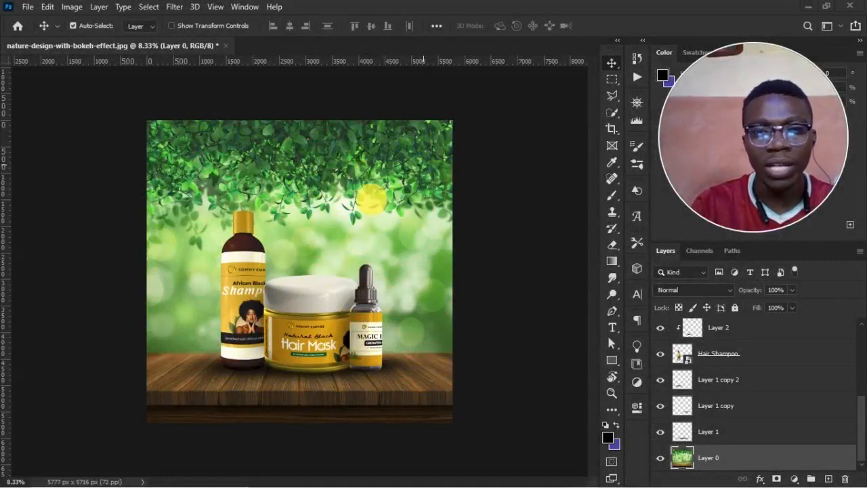
pyautogui.rightClick(717, 457)
pyautogui.click(589, 177)
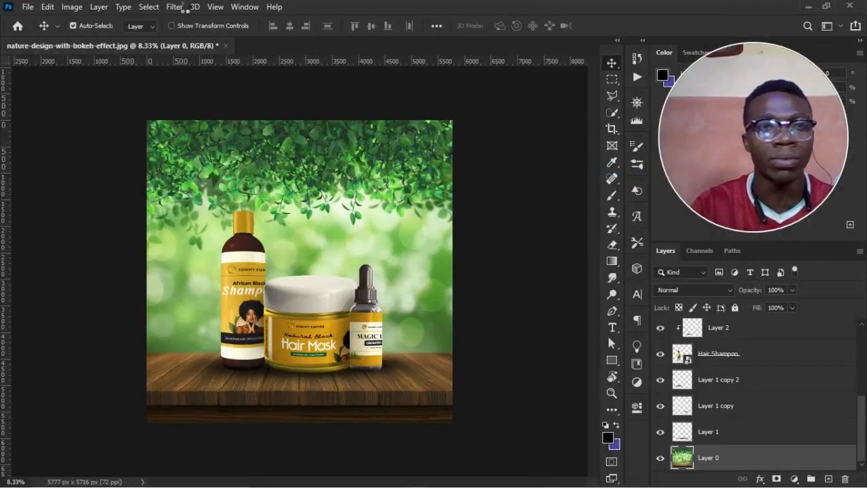
# Start a Tilt-Shift blur on the Layer 0 background and place its sharp zone over the wooden table top.
pyautogui.click(176, 8)
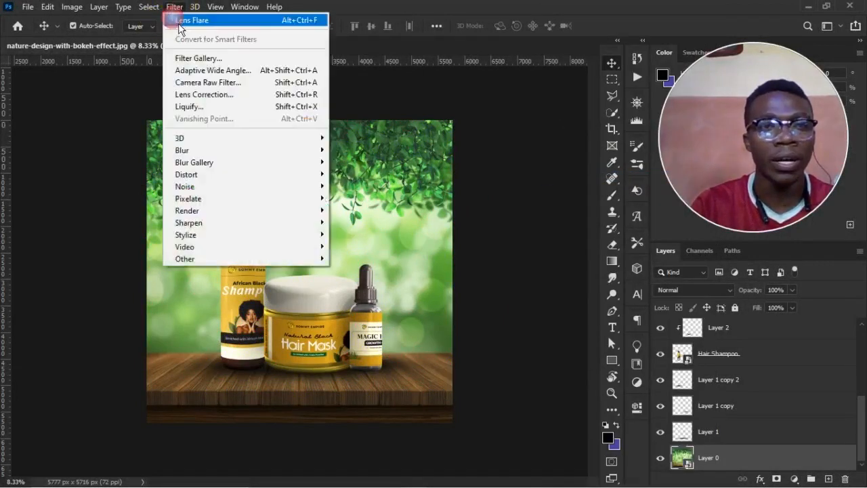
pyautogui.moveTo(221, 166)
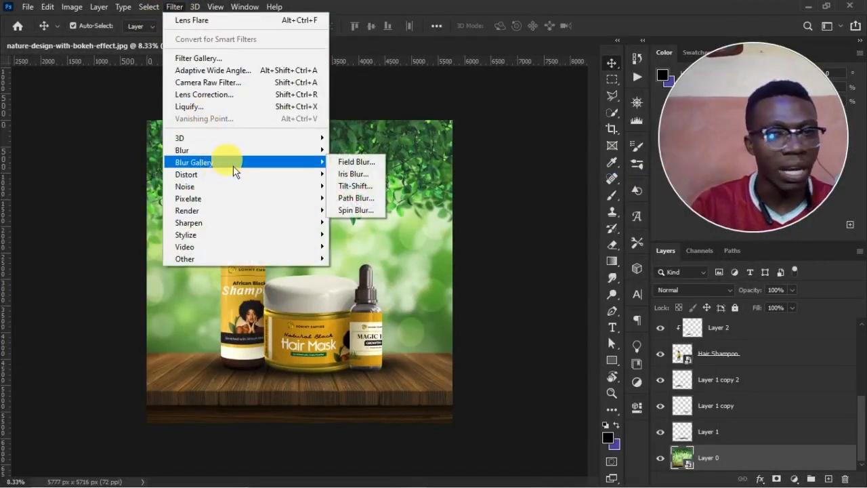
pyautogui.click(349, 163)
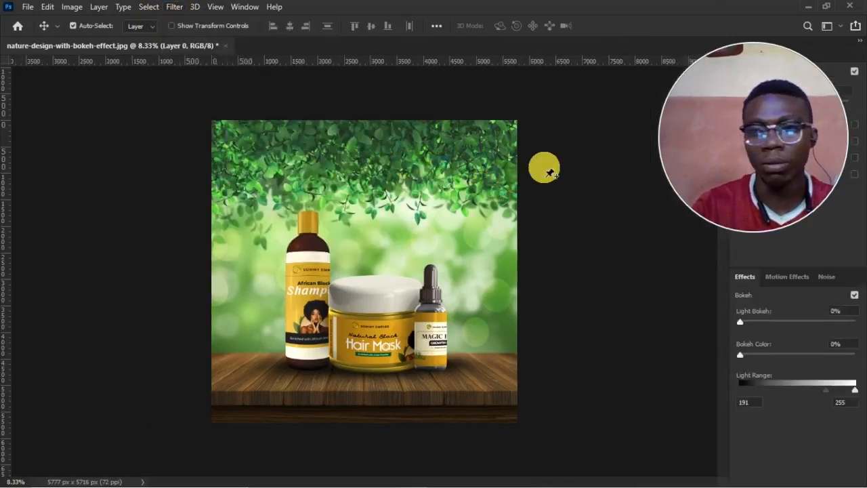
pyautogui.moveTo(765, 54); pyautogui.dragTo(791, 251)
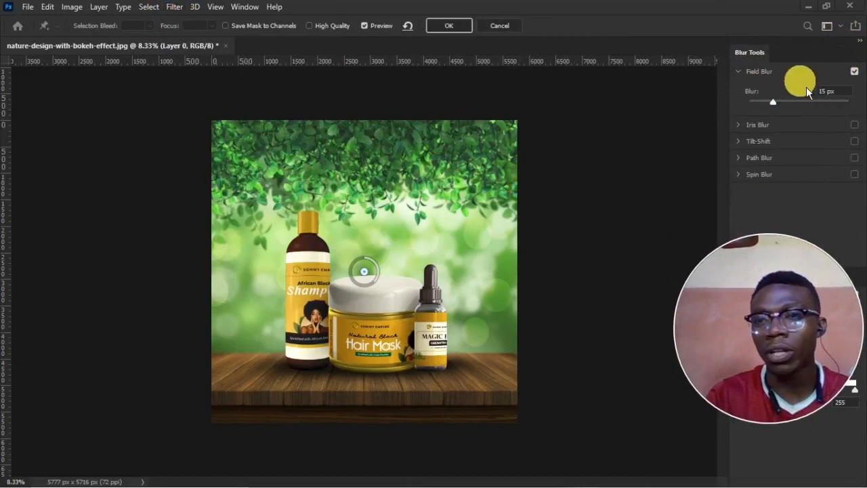
pyautogui.click(763, 141)
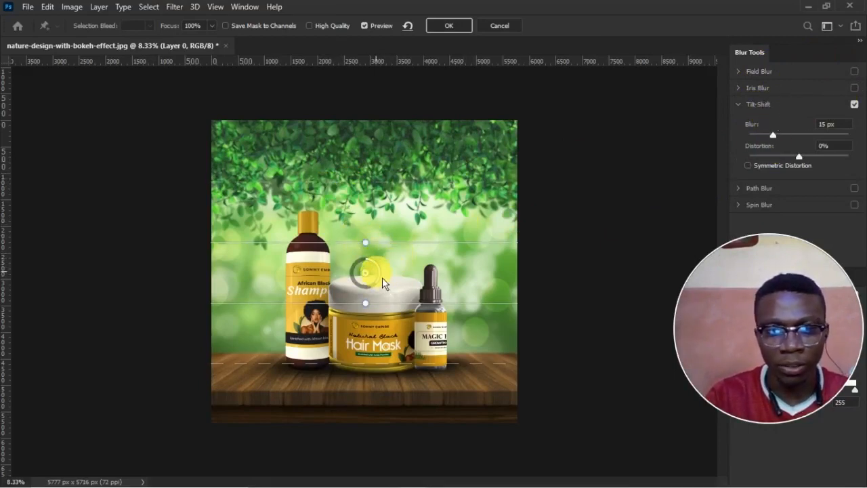
pyautogui.moveTo(394, 274); pyautogui.dragTo(385, 393)
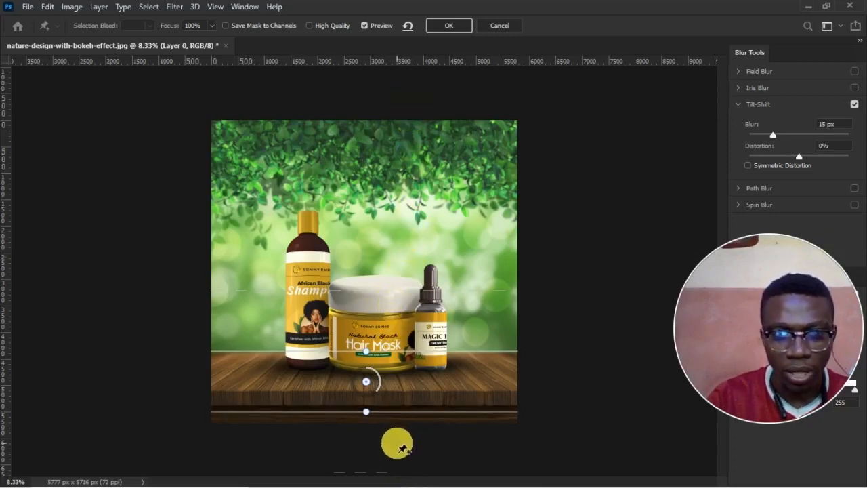
pyautogui.moveTo(412, 386); pyautogui.dragTo(409, 377)
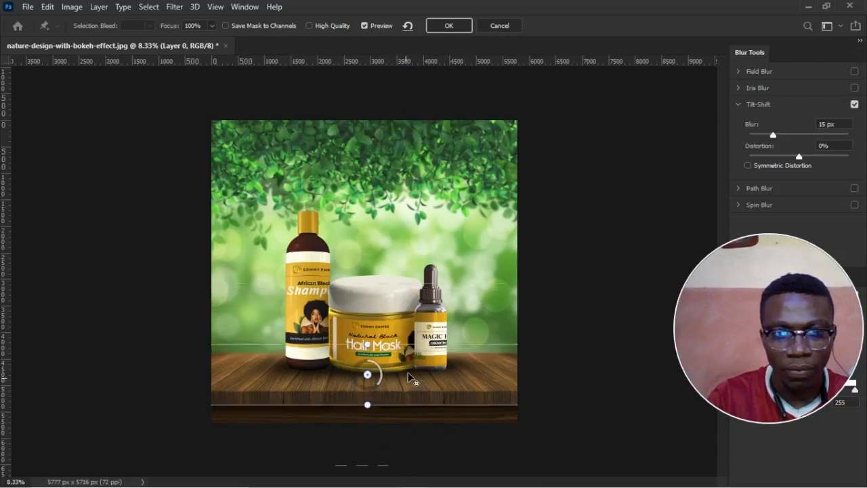
pyautogui.moveTo(393, 415); pyautogui.dragTo(393, 414)
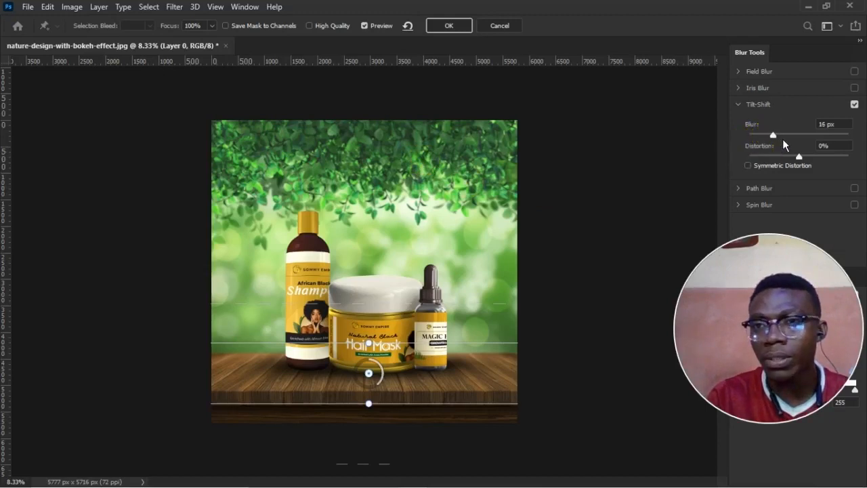
# Set the Tilt-Shift blur amount to 18 px.
pyautogui.click(784, 138)
pyautogui.moveTo(785, 140); pyautogui.dragTo(783, 141)
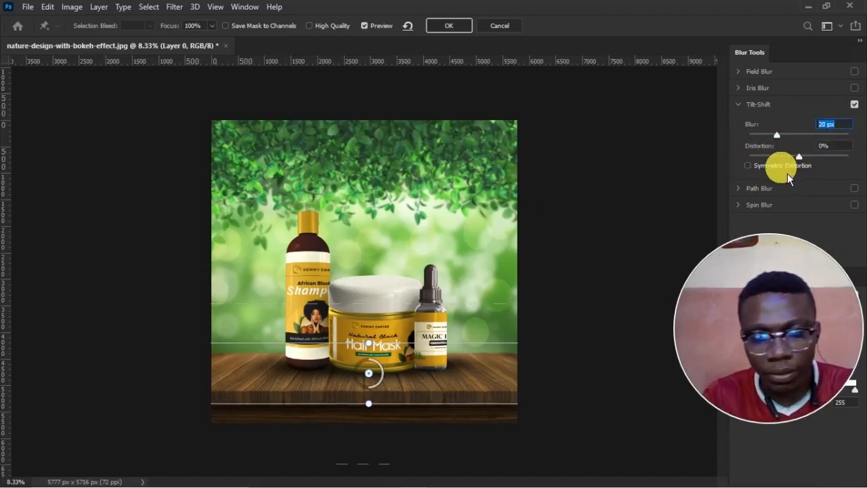
pyautogui.write('18')
pyautogui.moveTo(802, 251); pyautogui.dragTo(653, 78)
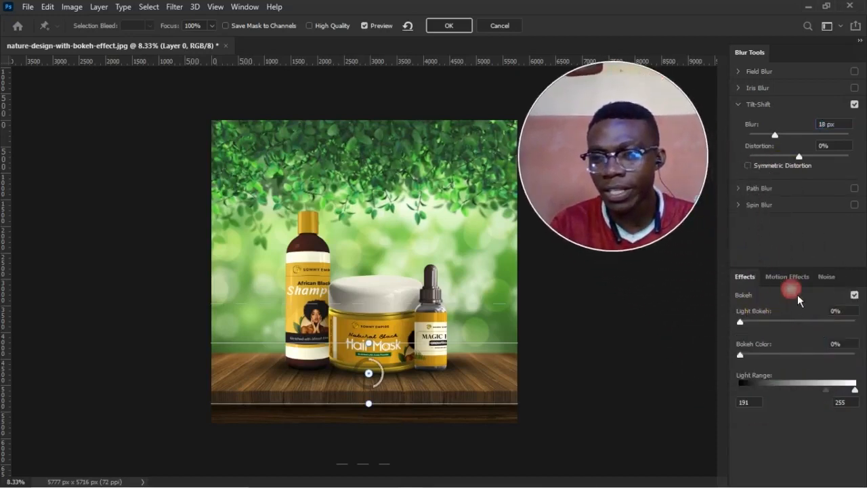
# Add a moderate amount of Light Bokeh to the background and apply the blur.
pyautogui.moveTo(746, 329); pyautogui.dragTo(773, 328)
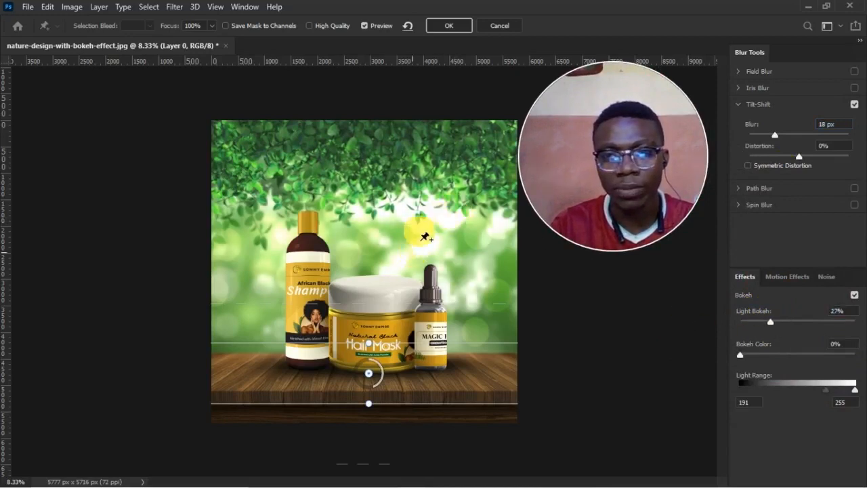
pyautogui.moveTo(771, 328); pyautogui.dragTo(765, 359)
pyautogui.click(441, 27)
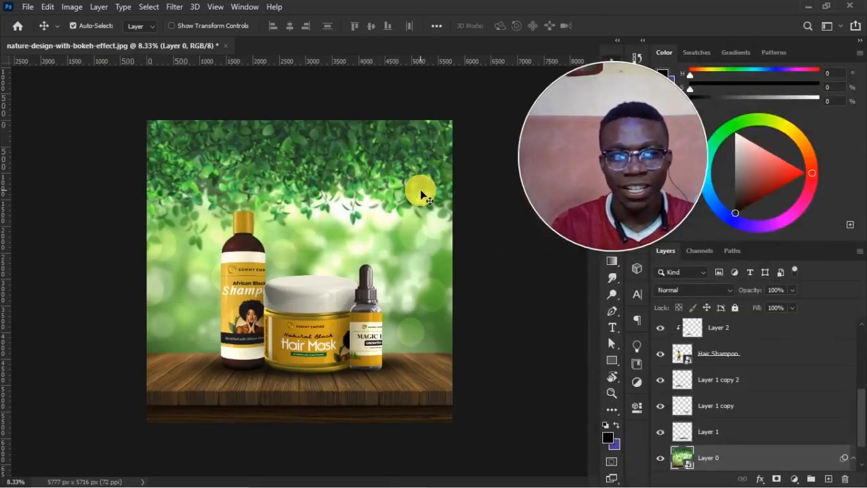
# Toggle the smart filters on Layer 0 to compare the background with and without the blur.
pyautogui.scroll(-2, 712, 407)
pyautogui.click(687, 448)
pyautogui.click(687, 448)
pyautogui.click(689, 449)
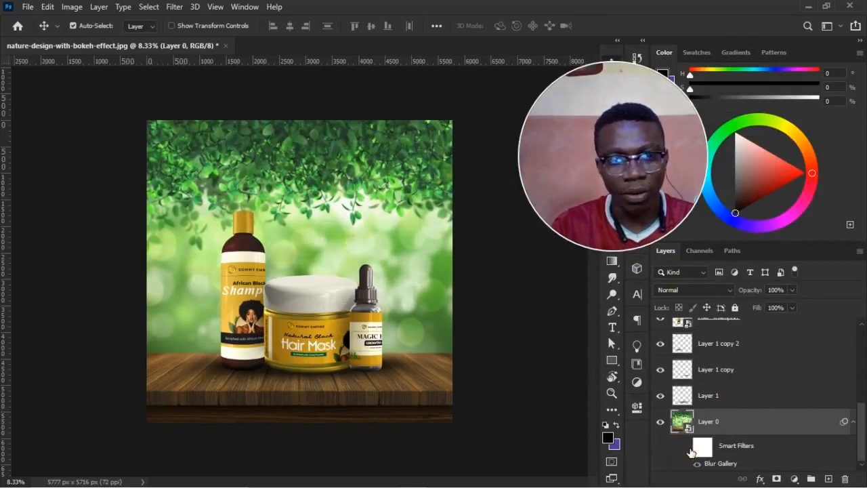
pyautogui.click(689, 449)
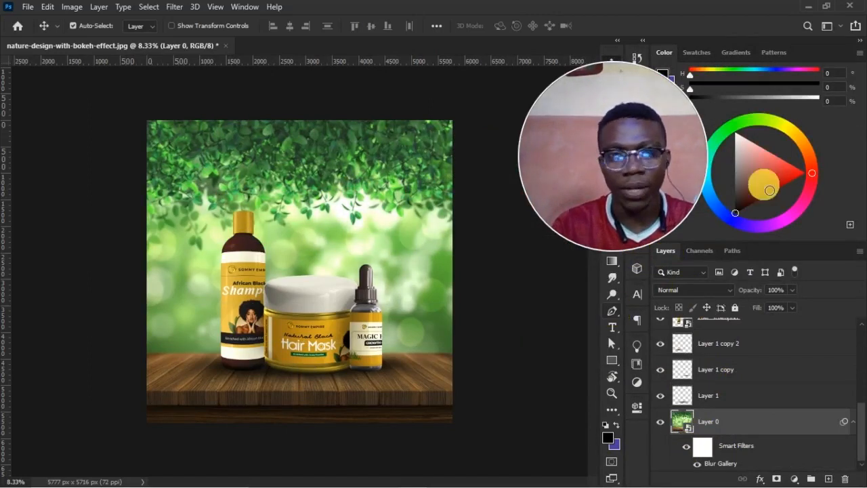
pyautogui.moveTo(635, 70); pyautogui.dragTo(772, 64)
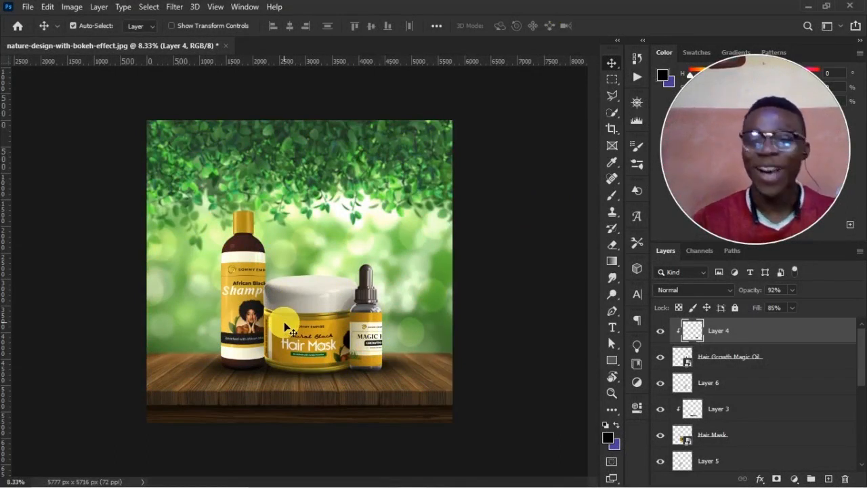
# Add an Exposure adjustment layer above Layer 4 and set its exposure to -3.00.
pyautogui.click(795, 479)
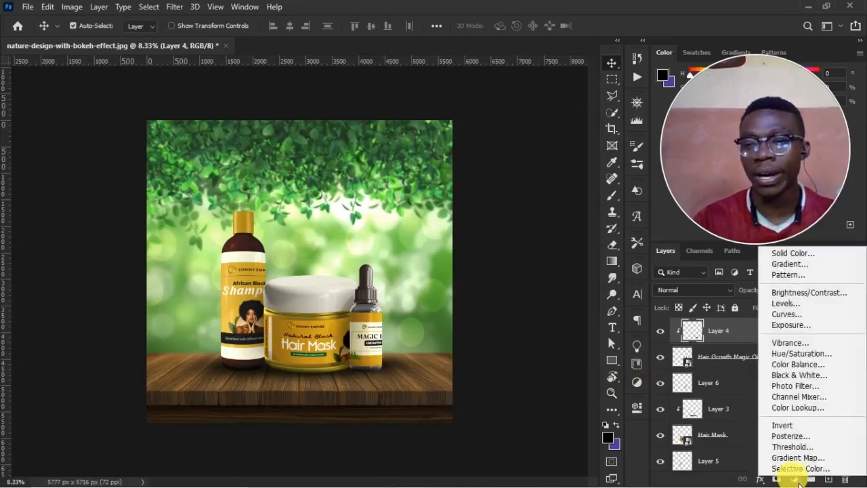
pyautogui.click(796, 330)
pyautogui.moveTo(528, 320); pyautogui.dragTo(499, 332)
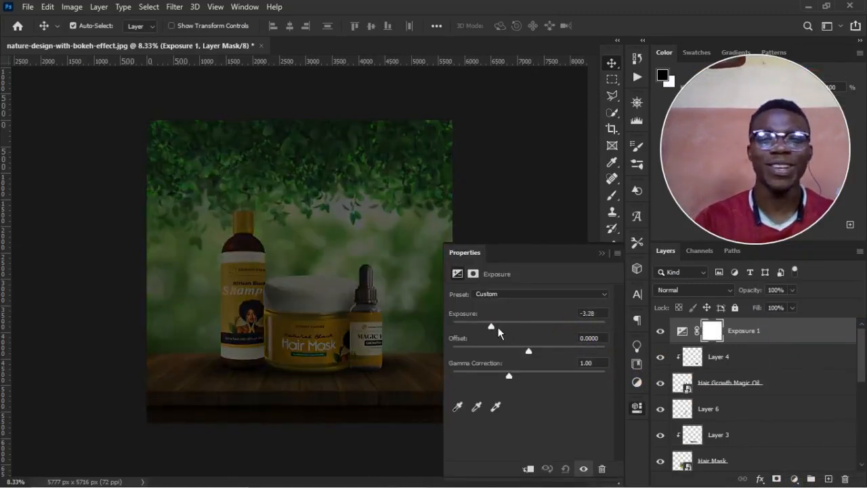
pyautogui.click(600, 254)
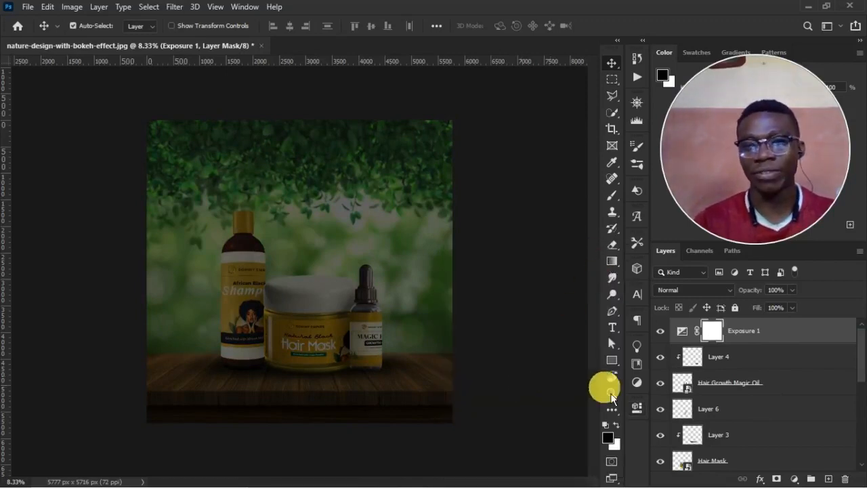
# Target the Exposure 1 layer mask and set up a soft round black brush at 5000 px and 0% hardness.
pyautogui.click(612, 196)
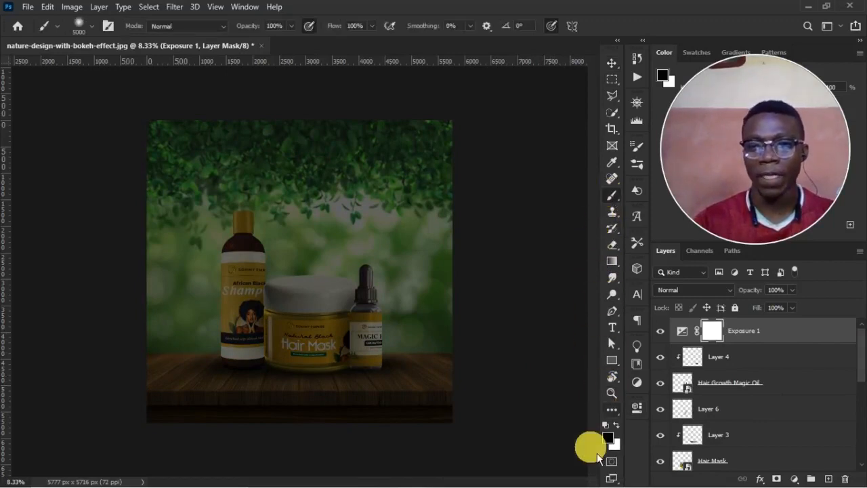
pyautogui.click(715, 336)
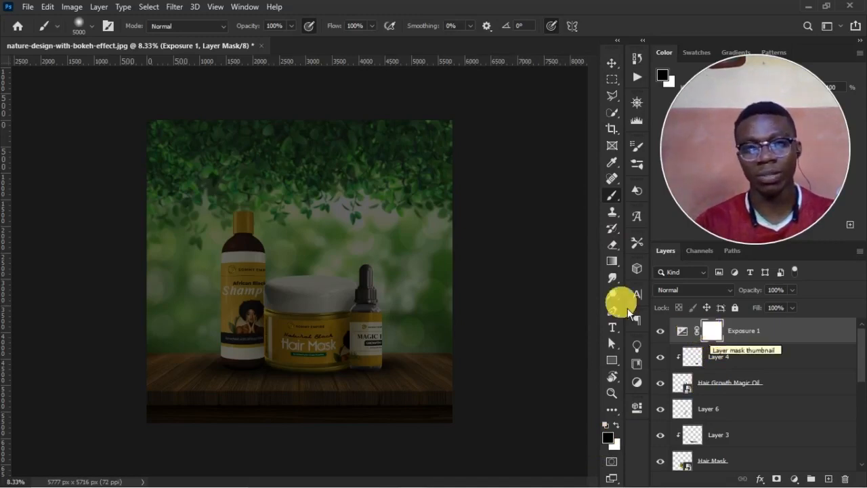
pyautogui.rightClick(285, 256)
pyautogui.moveTo(432, 185); pyautogui.dragTo(421, 186)
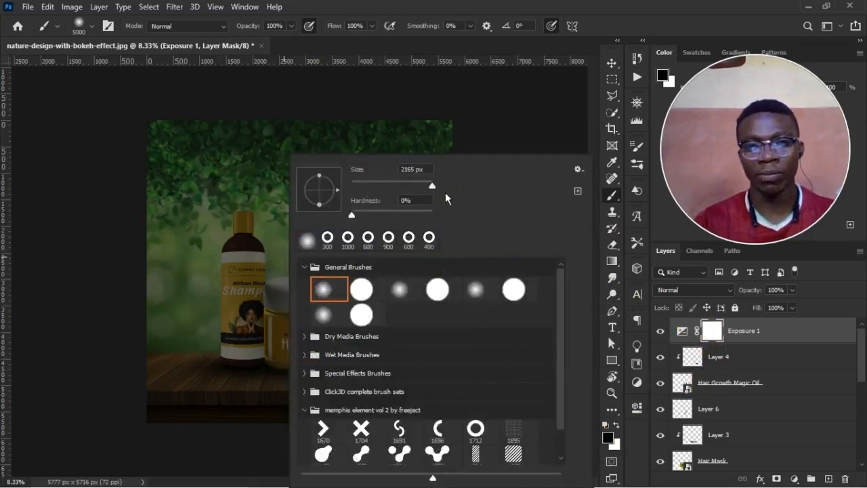
pyautogui.click(480, 12)
pyautogui.rightClick(297, 244)
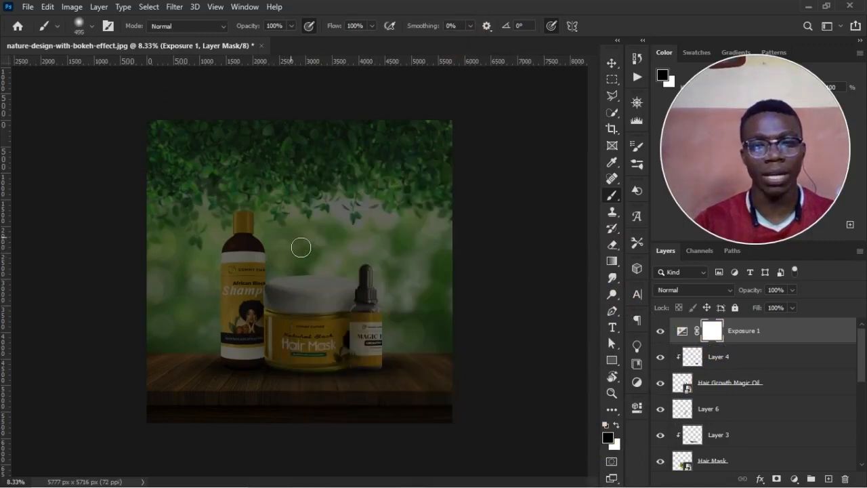
pyautogui.moveTo(433, 187); pyautogui.dragTo(444, 187)
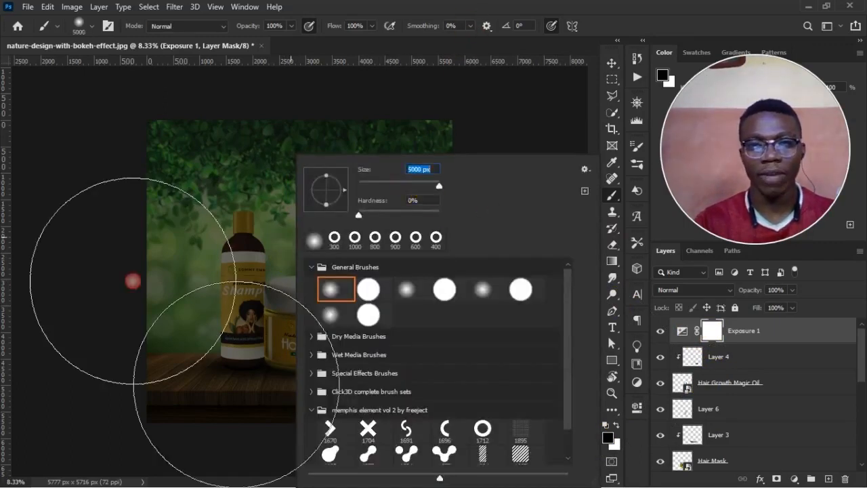
pyautogui.click(363, 9)
# Paint black on the Exposure 1 mask over the products and image centre, leaving the darkening only around the edges.
pyautogui.moveTo(285, 297); pyautogui.dragTo(293, 273)
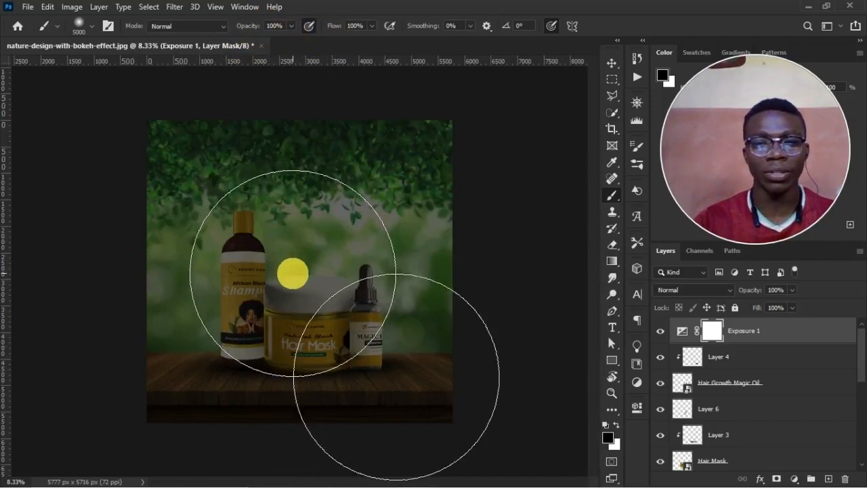
pyautogui.click(301, 279)
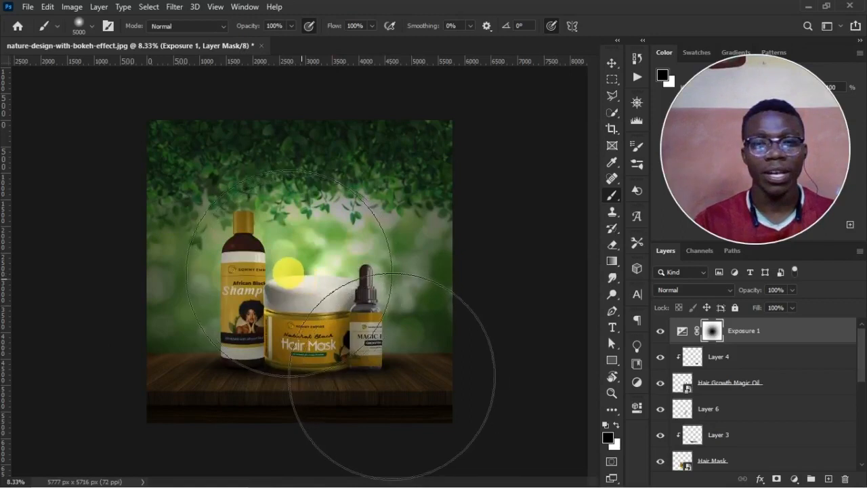
pyautogui.click(279, 275)
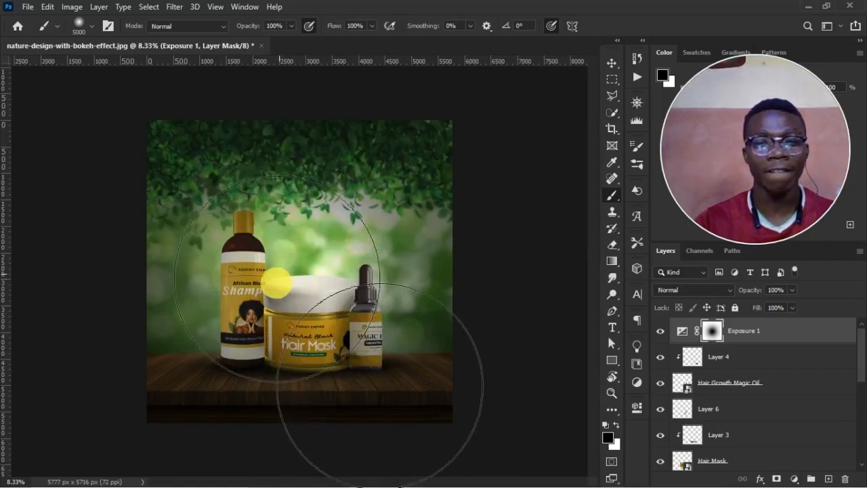
pyautogui.click(298, 295)
pyautogui.click(311, 303)
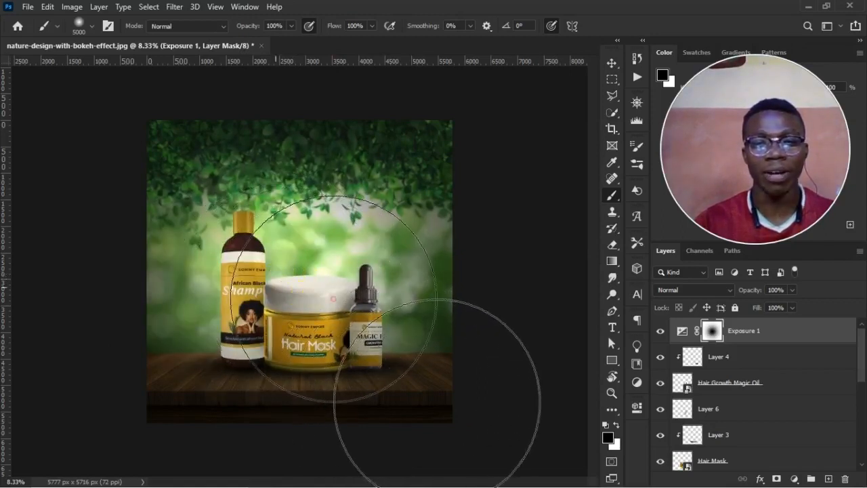
pyautogui.click(320, 249)
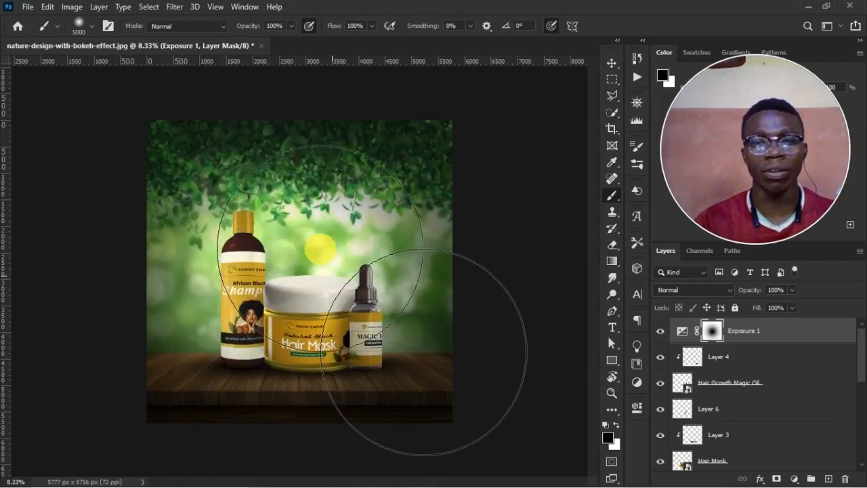
pyautogui.click(332, 267)
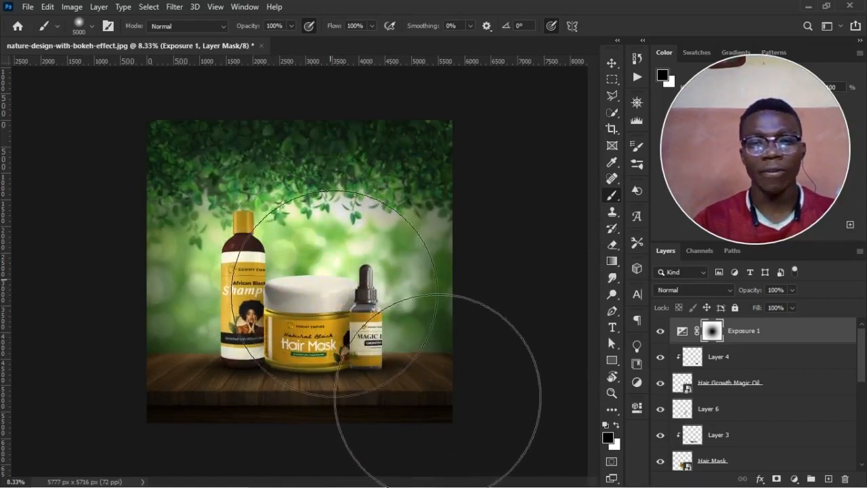
pyautogui.click(351, 309)
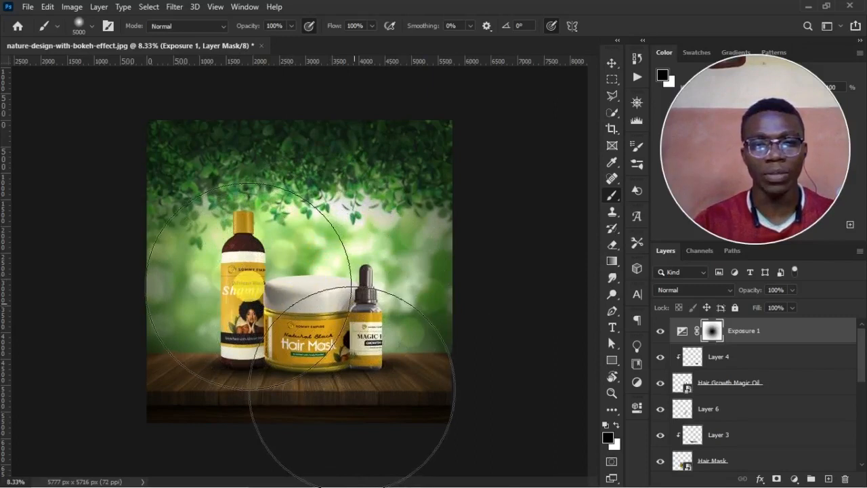
pyautogui.click(345, 305)
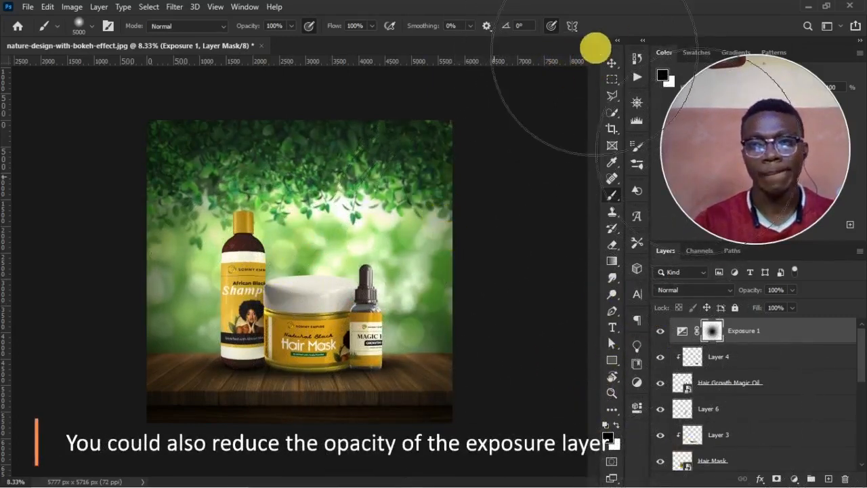
# Toggle the Exposure 1 layer's visibility to compare the advert with and without the darkened edges.
pyautogui.click(612, 63)
pyautogui.click(662, 332)
pyautogui.click(662, 331)
pyautogui.click(661, 332)
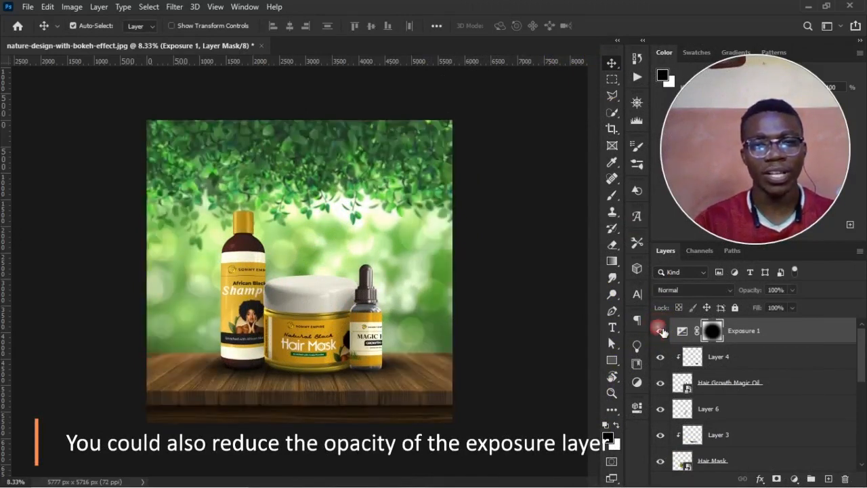
pyautogui.click(662, 331)
pyautogui.click(661, 331)
pyautogui.click(662, 331)
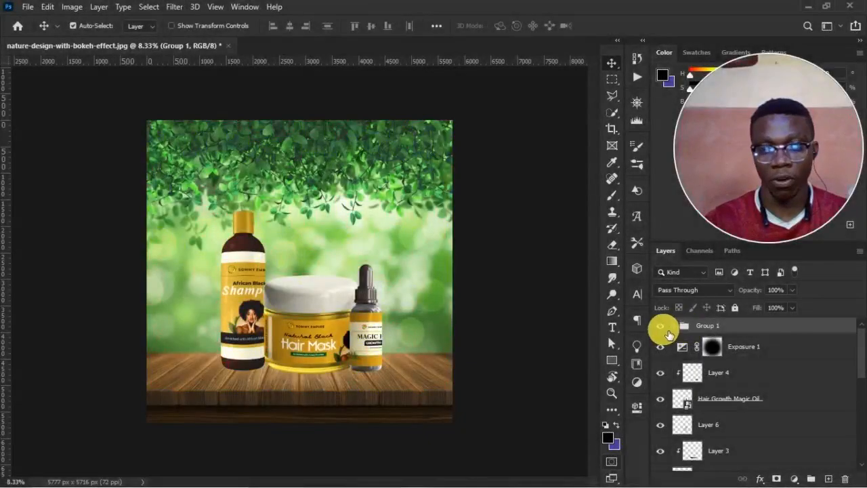
# Toggle Group 1's visibility to compare the unretouched composite with the finished advert.
pyautogui.click(664, 330)
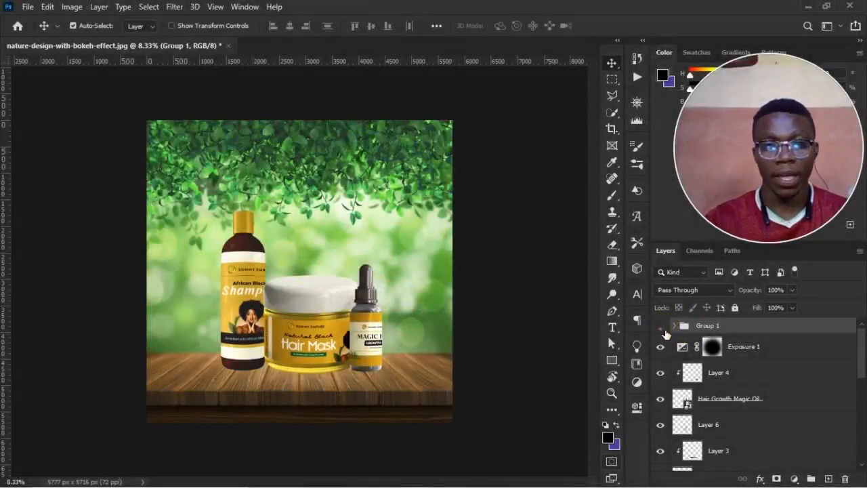
pyautogui.click(663, 328)
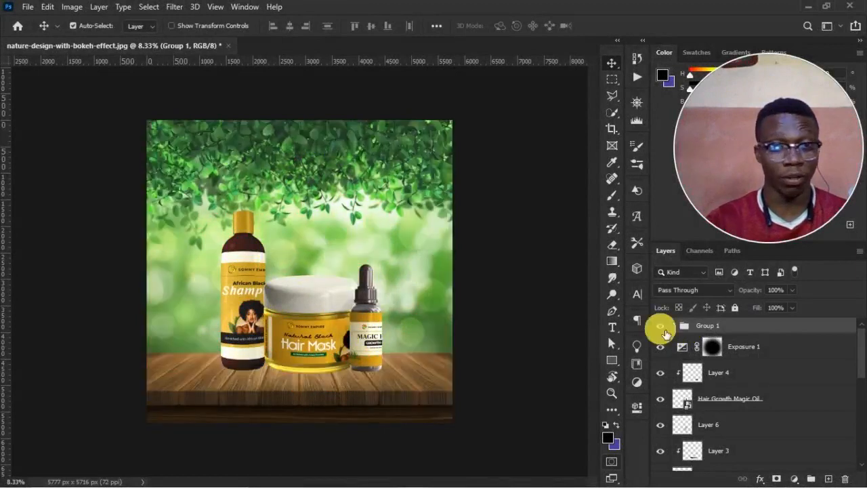
pyautogui.click(662, 329)
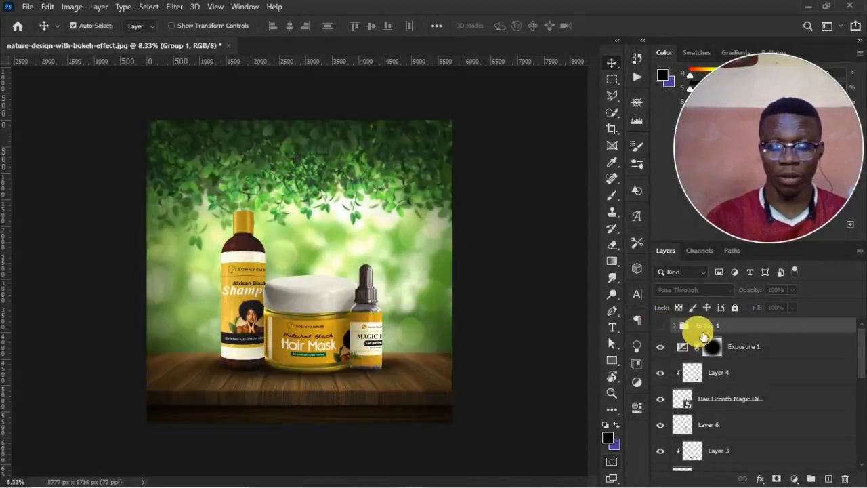